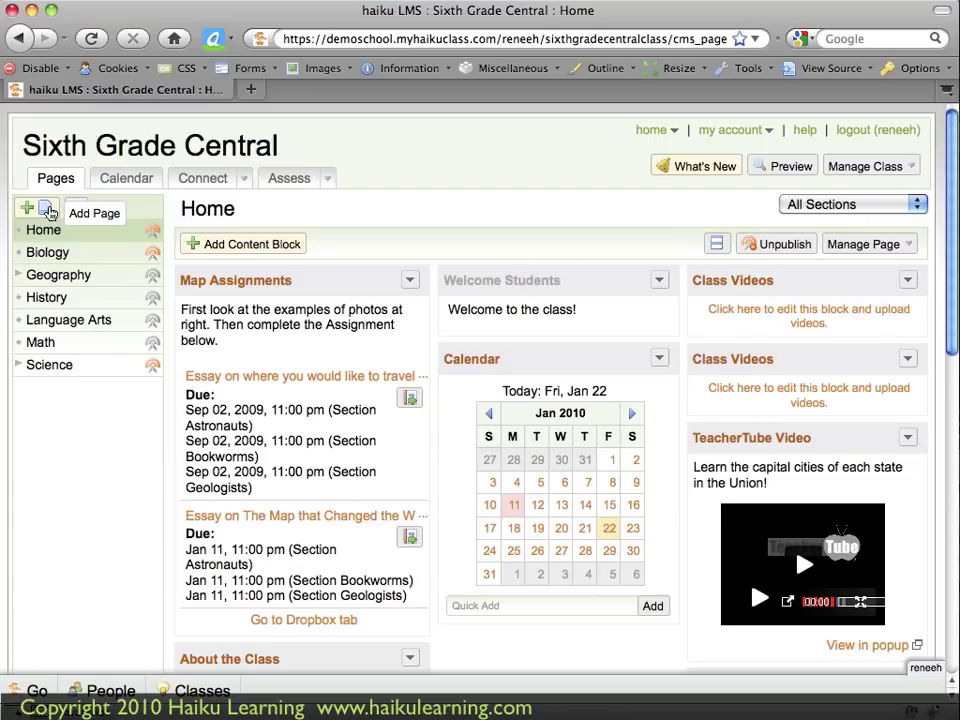
Step: Add a new class page titled 'Music' and save it
click(49, 211)
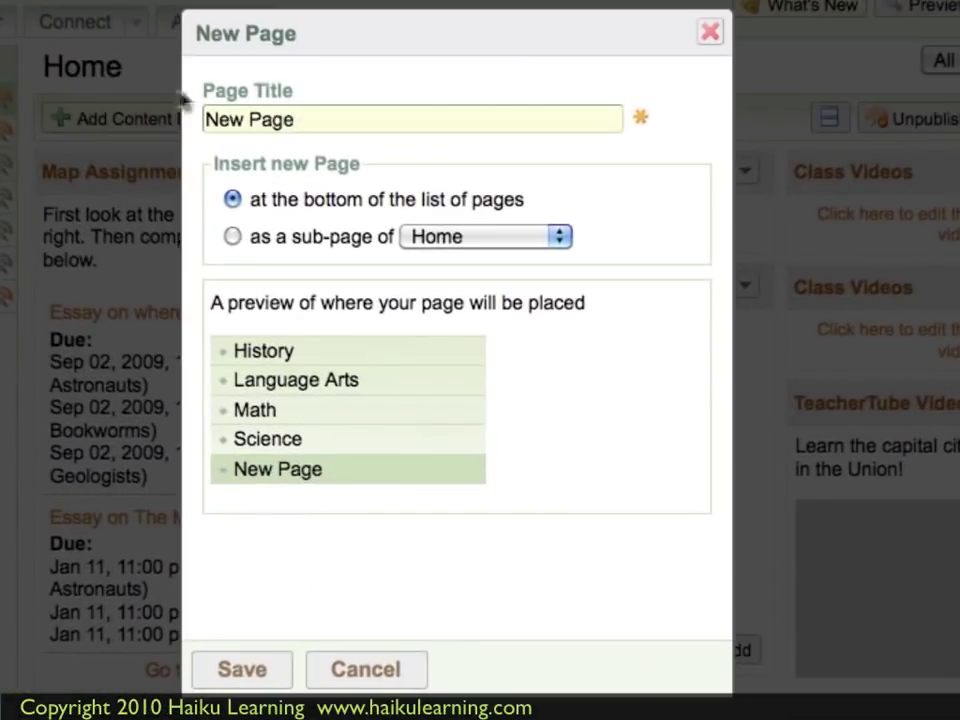
drag(313, 122, 199, 122)
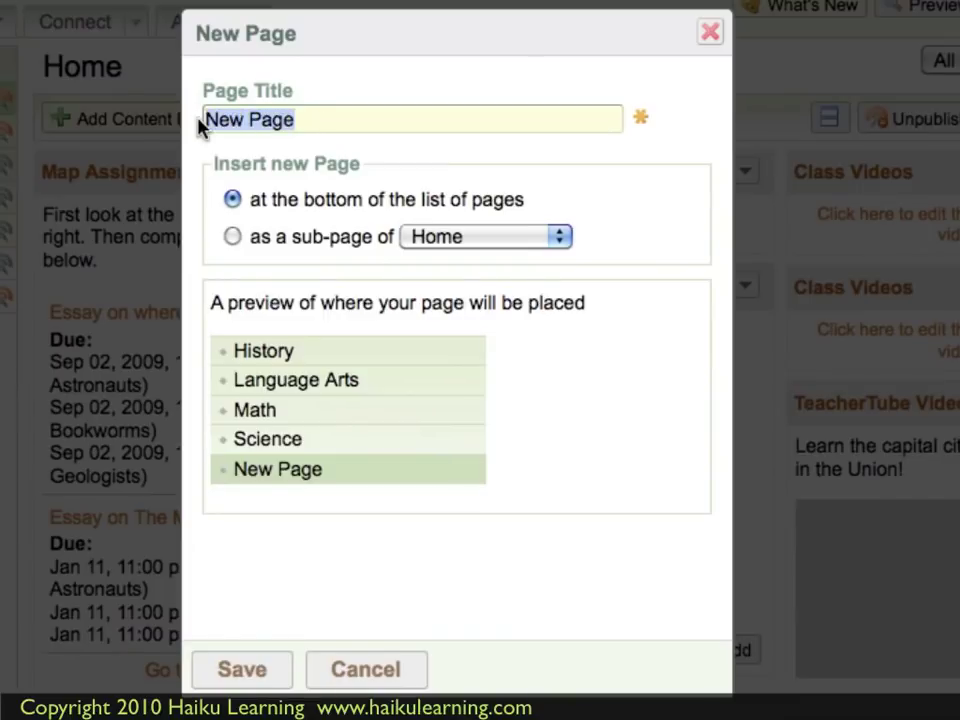
text(Music)
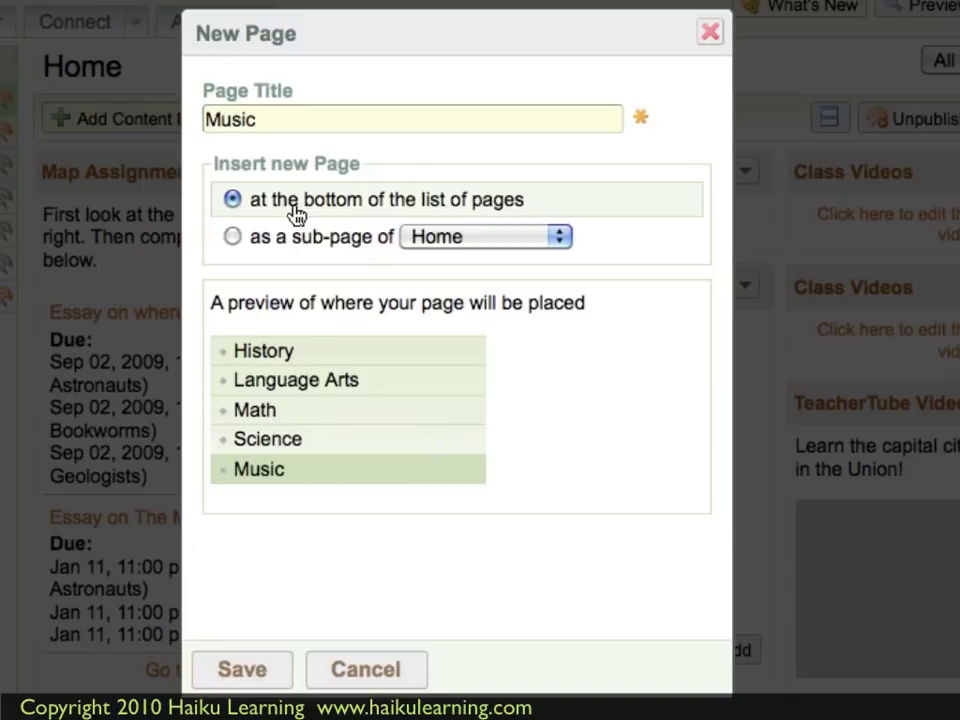
click(272, 672)
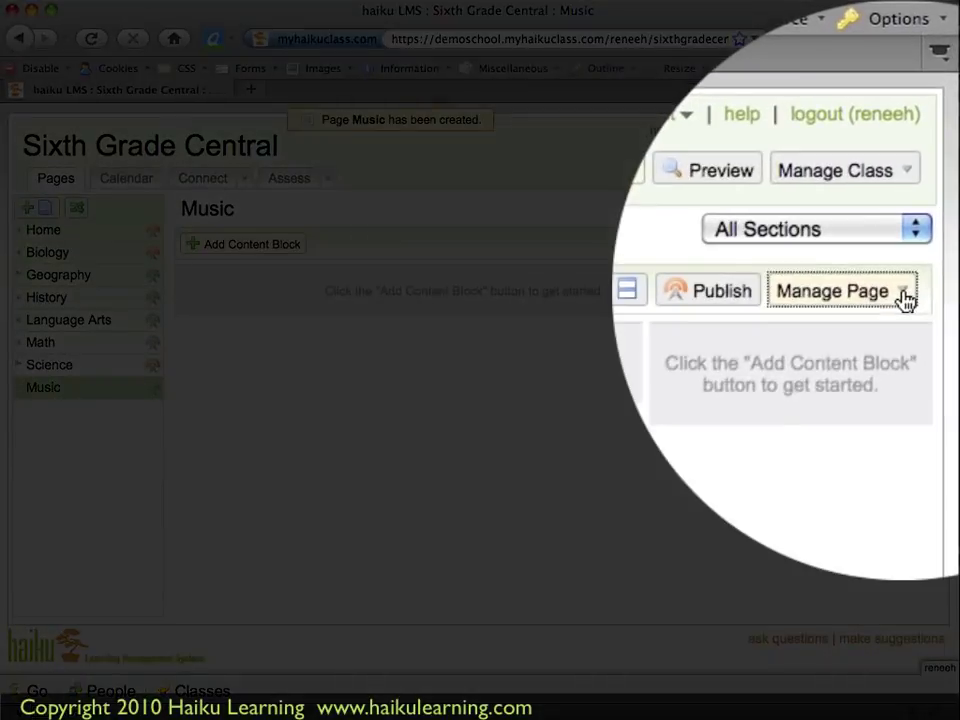
Step: Change the Music page's layout to One Column
click(921, 245)
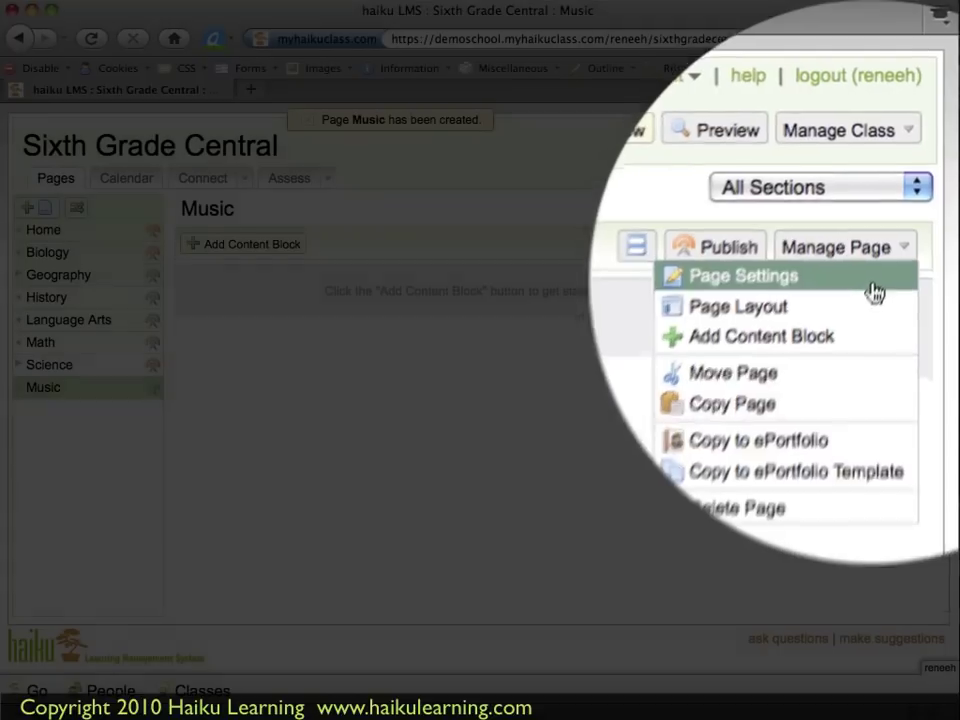
click(895, 286)
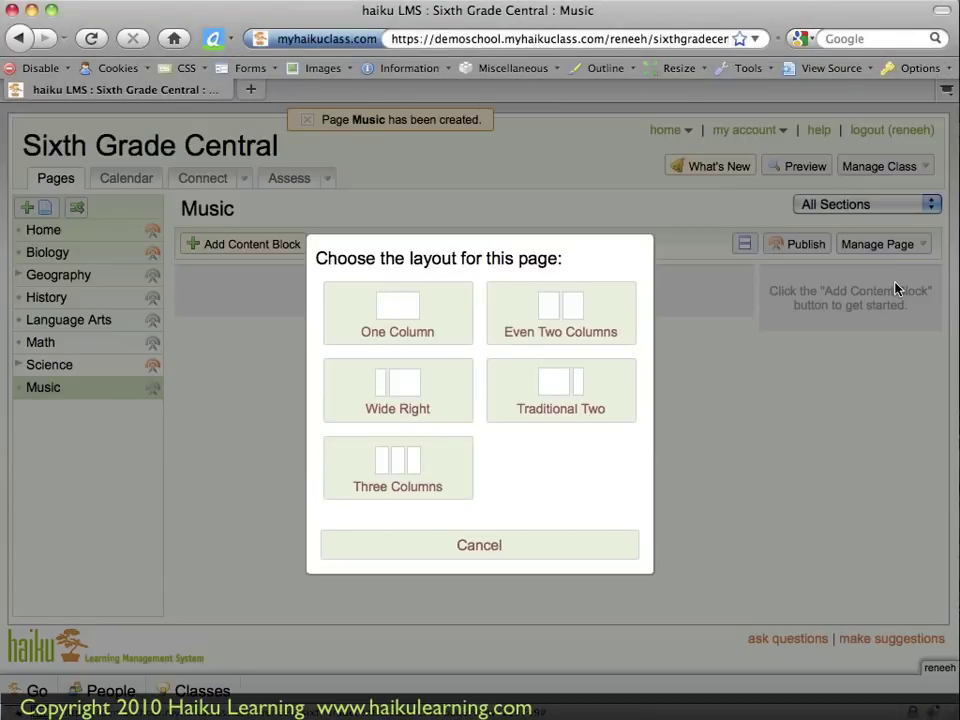
click(462, 314)
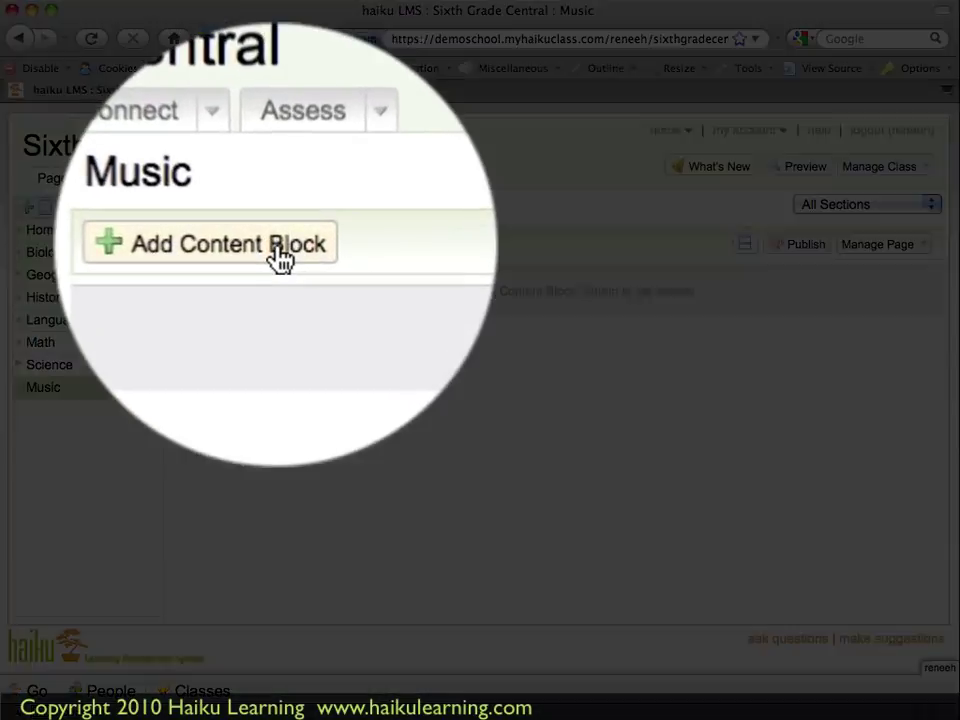
Step: Start a new content block of type Noteflight on the Music page
click(272, 247)
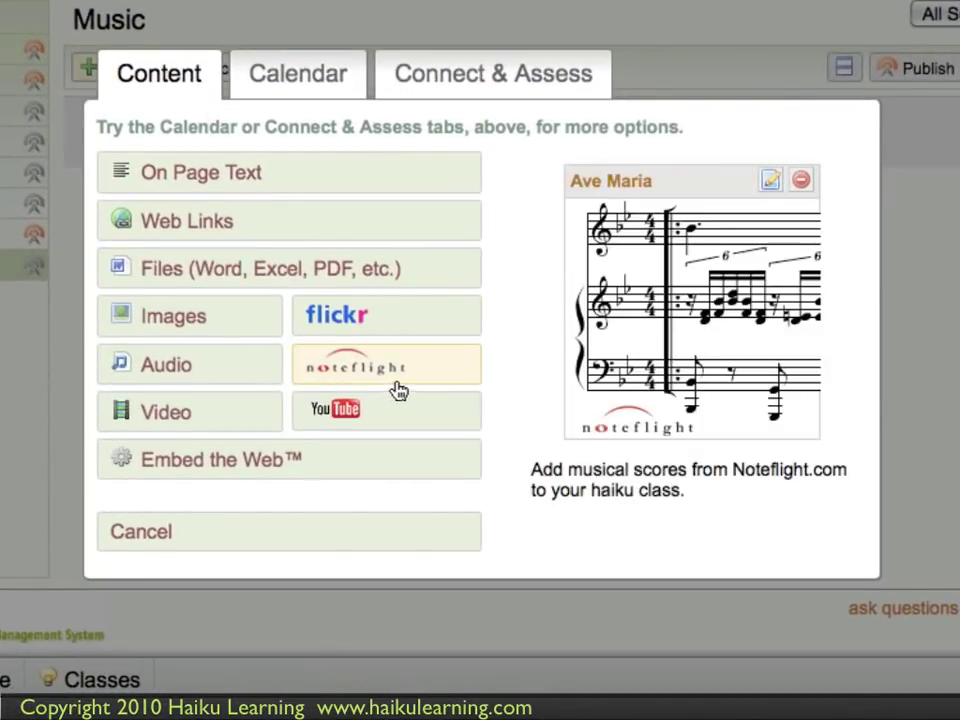
click(410, 378)
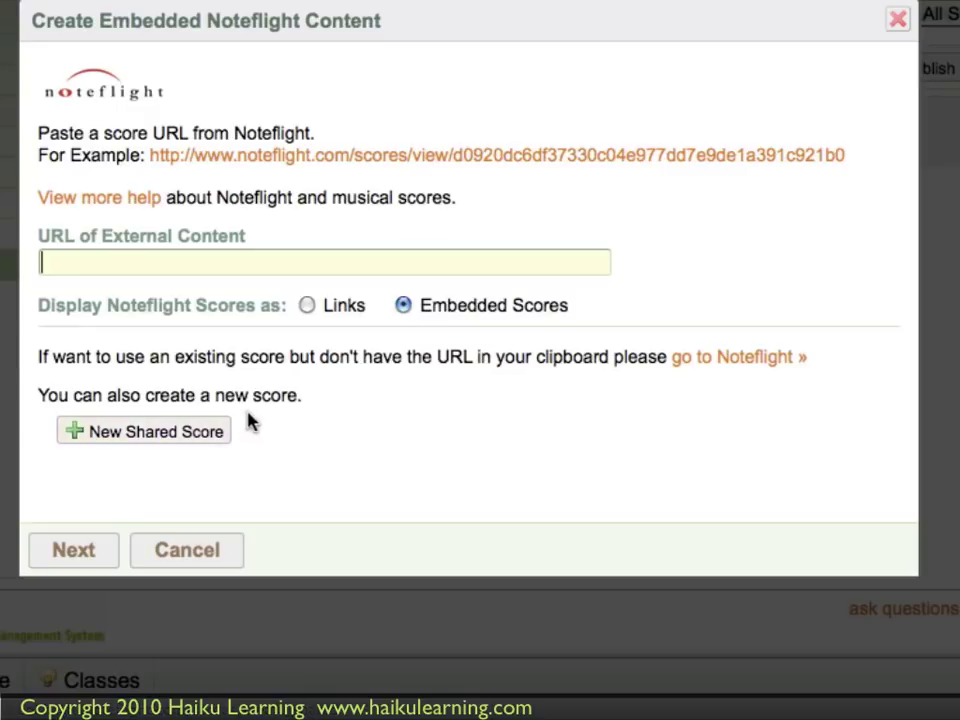
Step: Go to Noteflight in a new tab and open the 'Learning' score
click(756, 371)
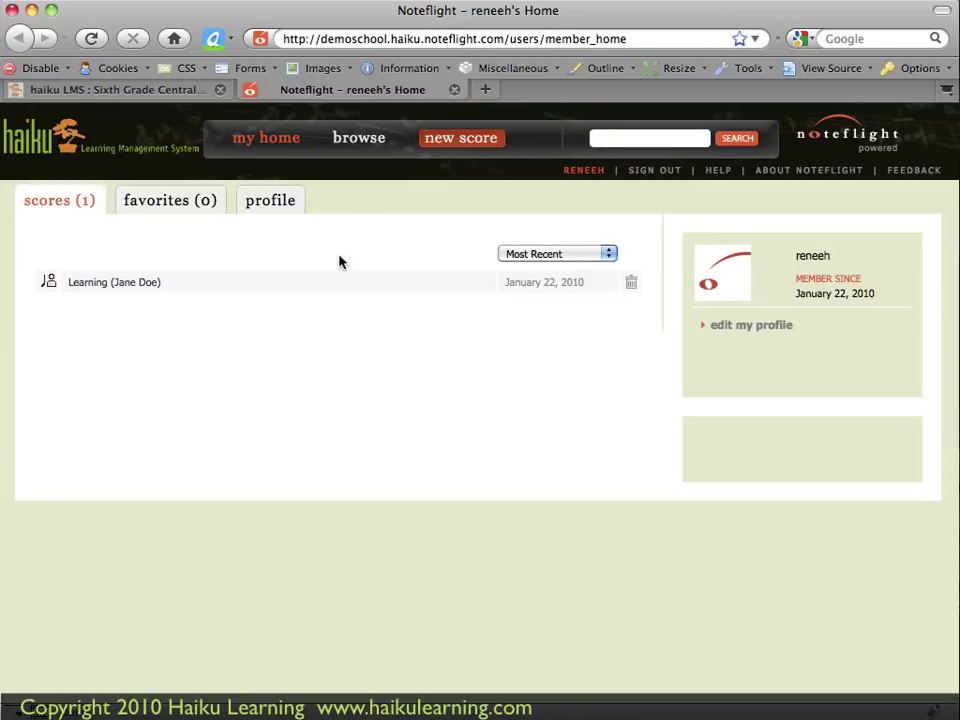
click(135, 285)
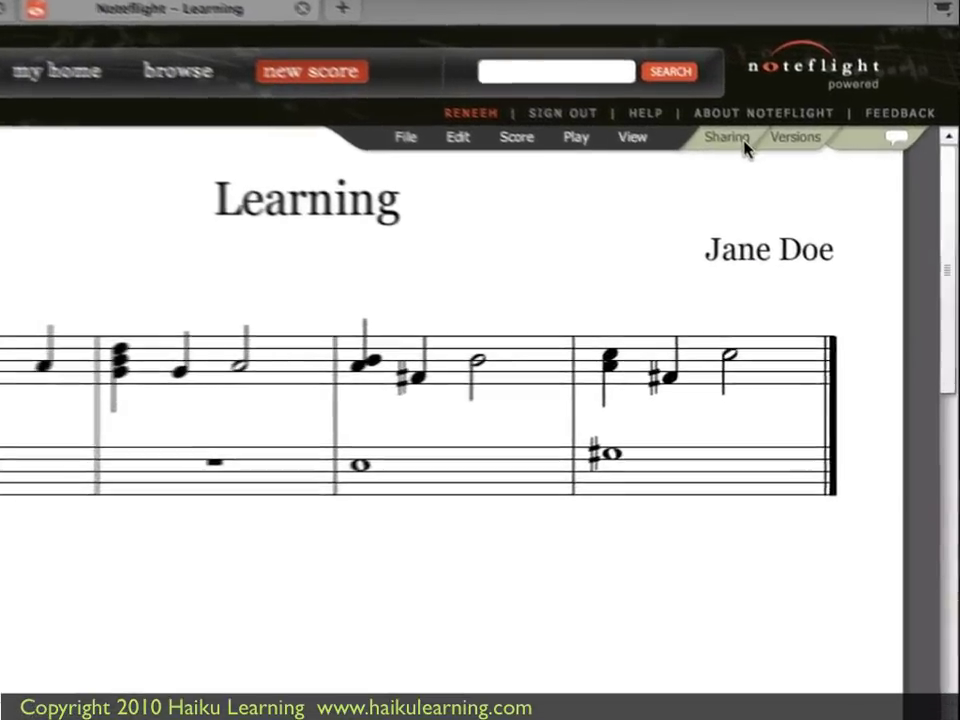
Step: Copy the Learning score's share link from its Sharing options
click(780, 189)
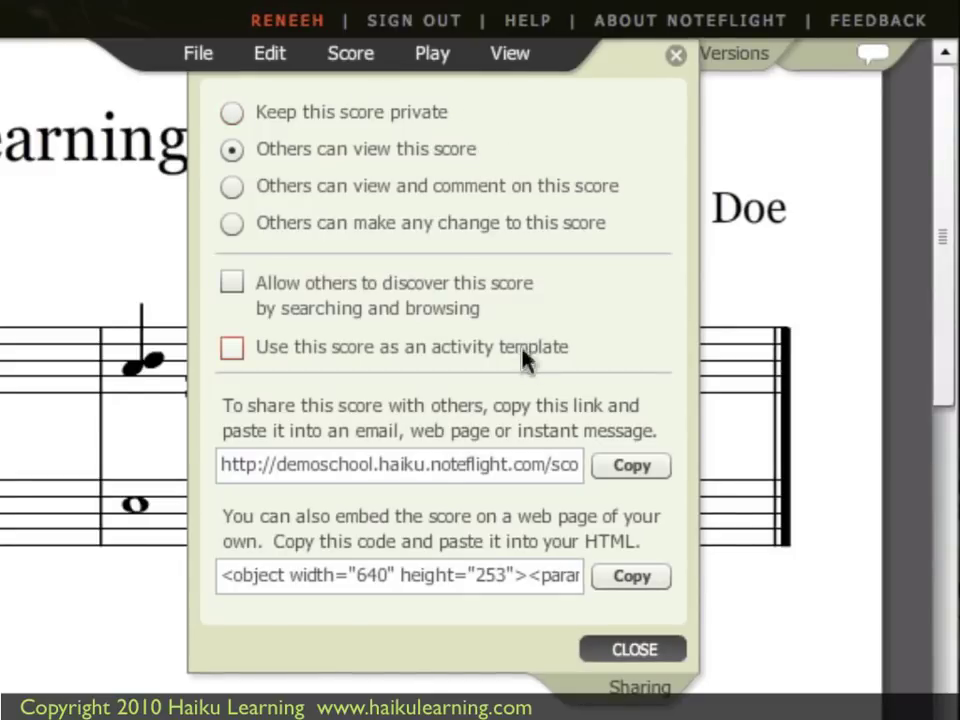
click(631, 467)
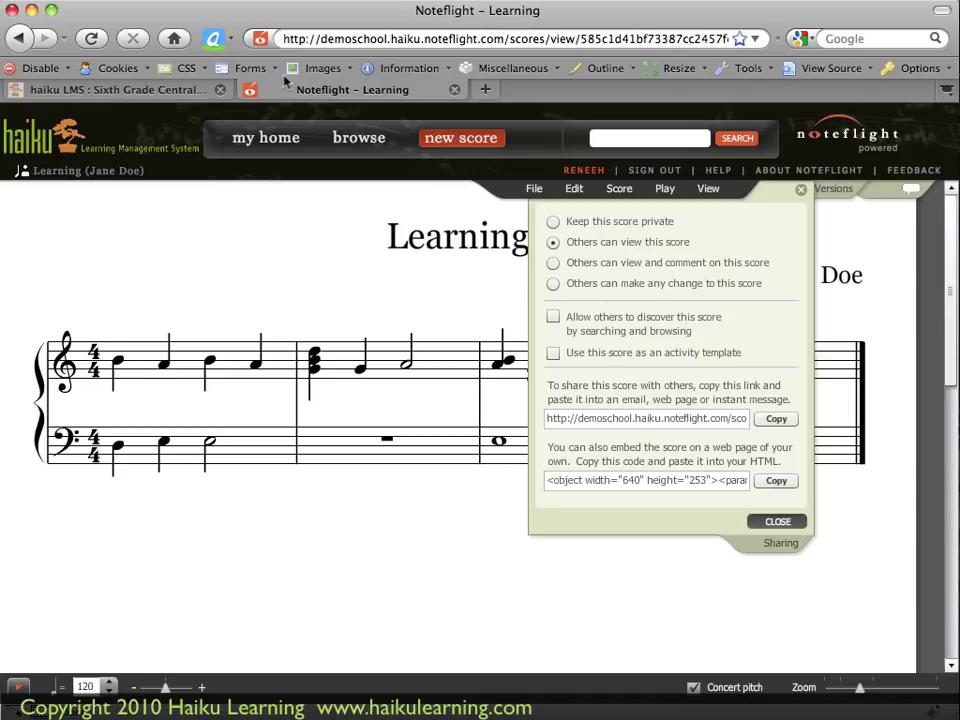
Step: Paste the Learning score's link into the Noteflight URL field and proceed to the preview
click(162, 90)
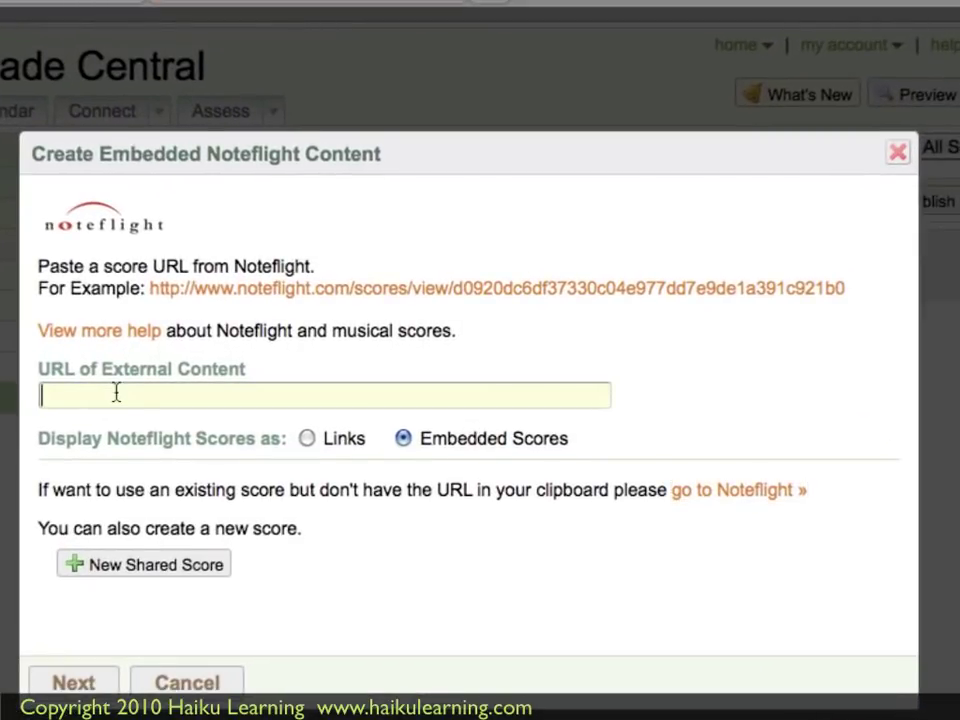
click(118, 394)
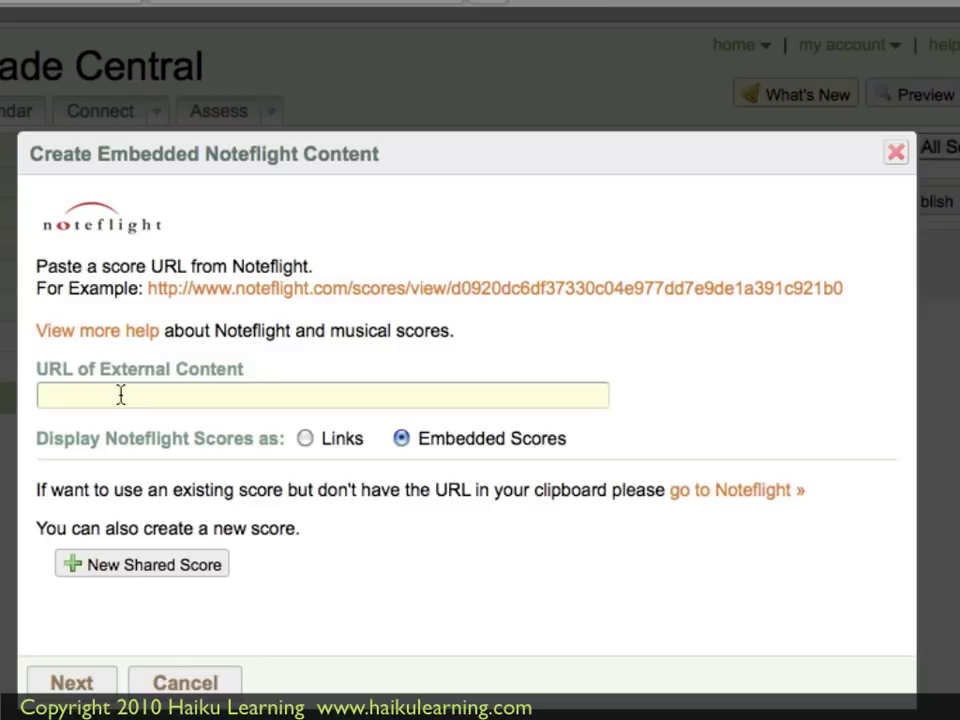
right_click(120, 395)
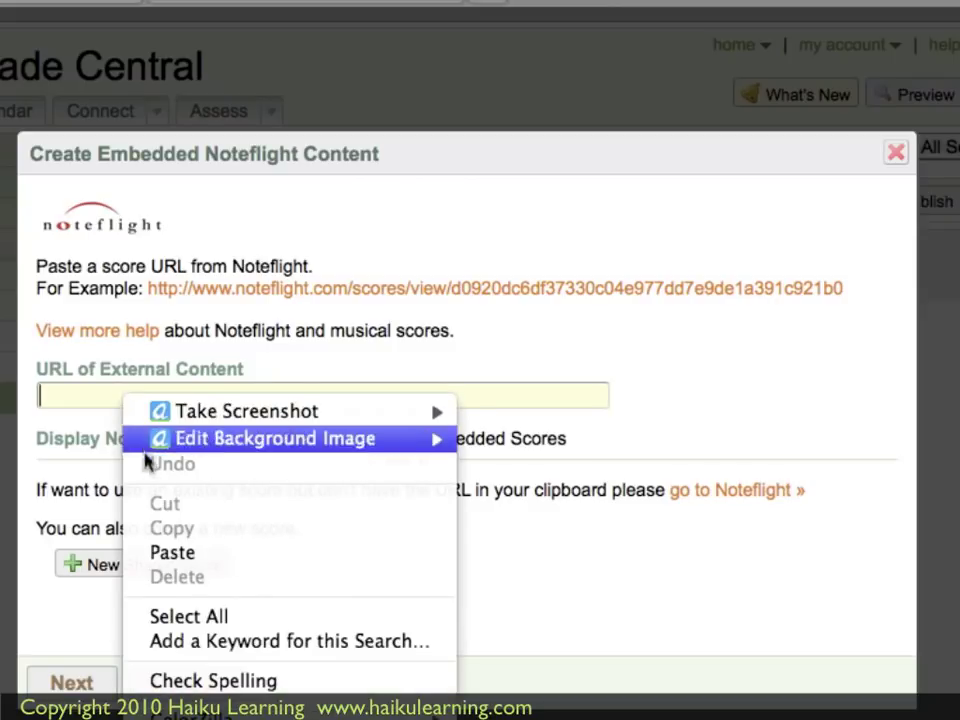
click(180, 553)
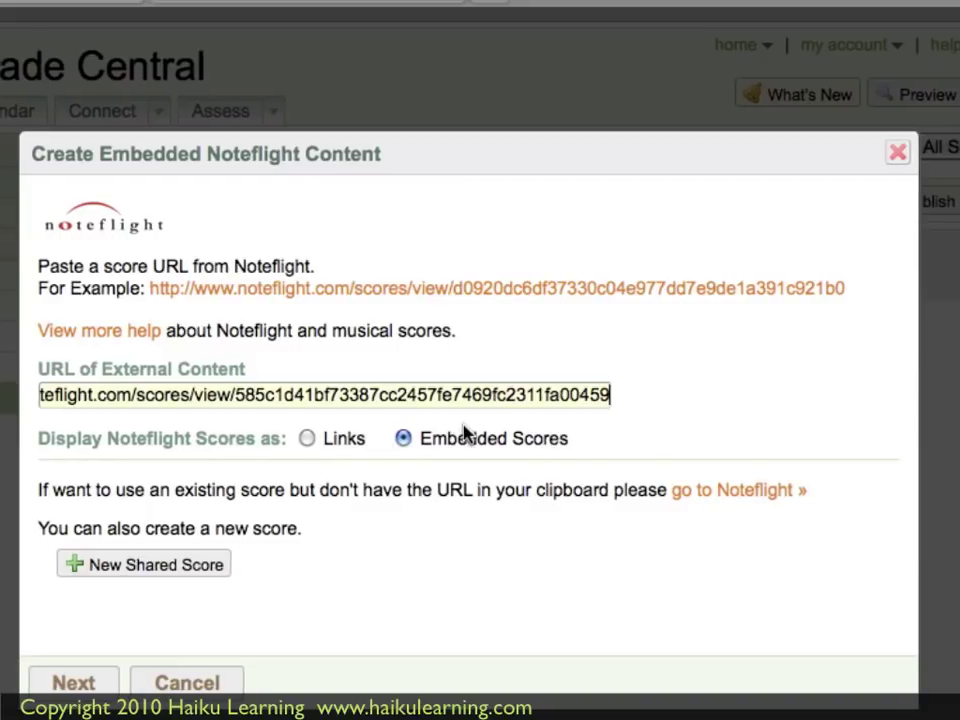
click(100, 684)
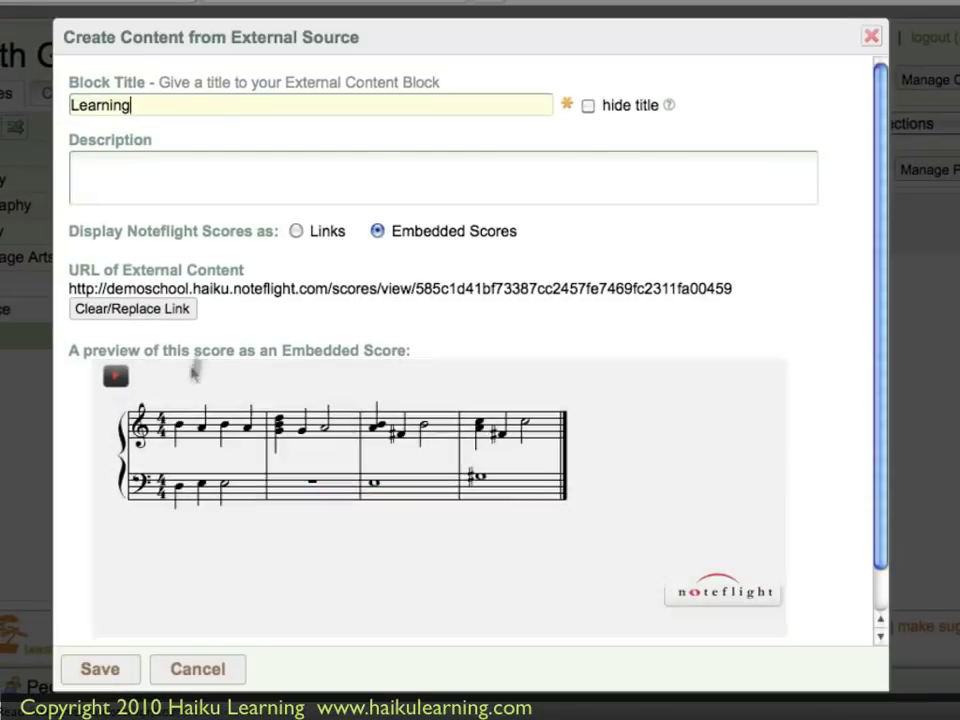
Step: Give the Learning block the description 'Let me know what you think of this!' and save it
click(137, 109)
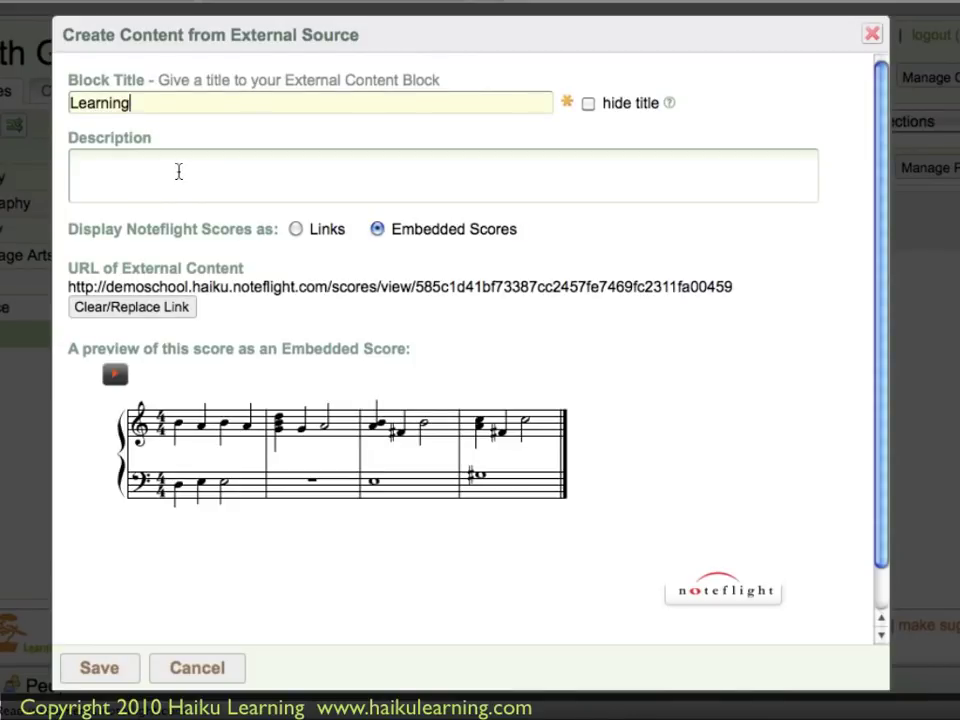
click(182, 169)
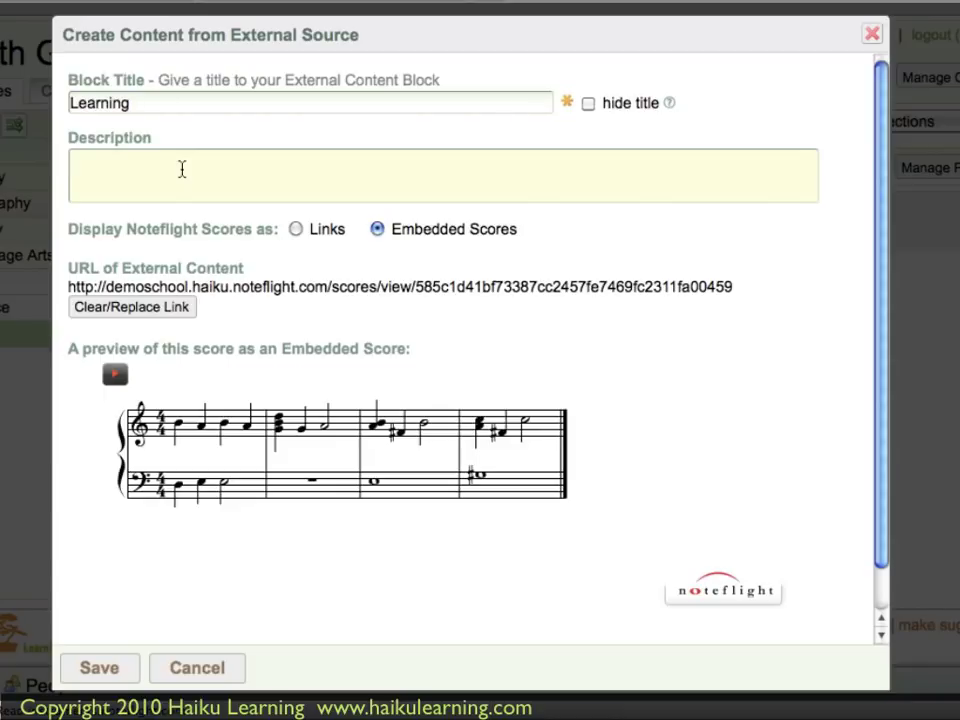
text(Let me know wha)
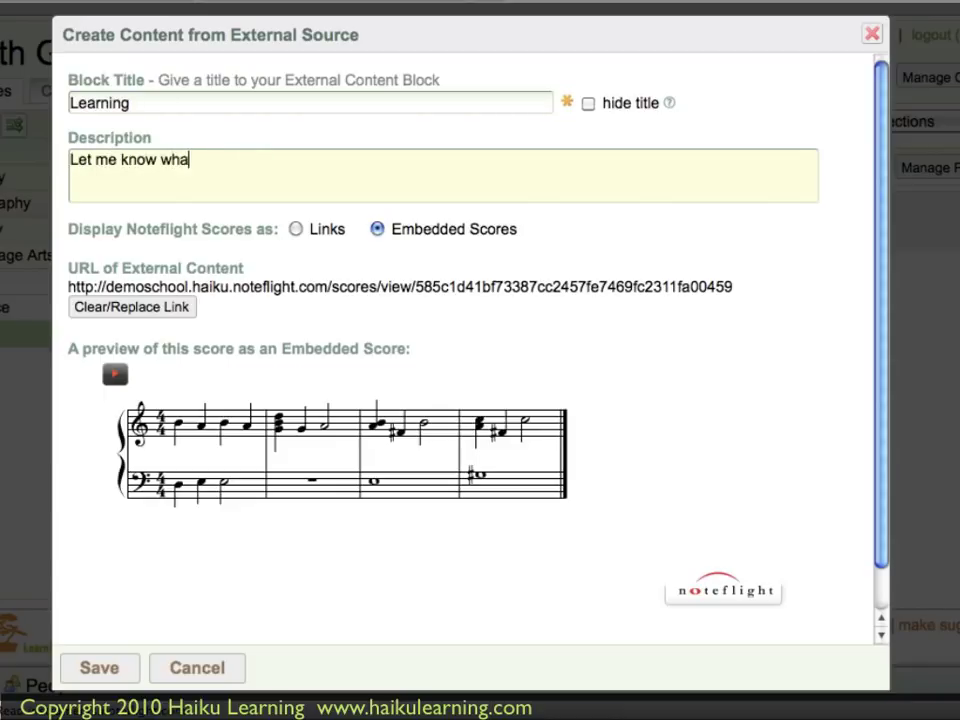
text(t you think of this!)
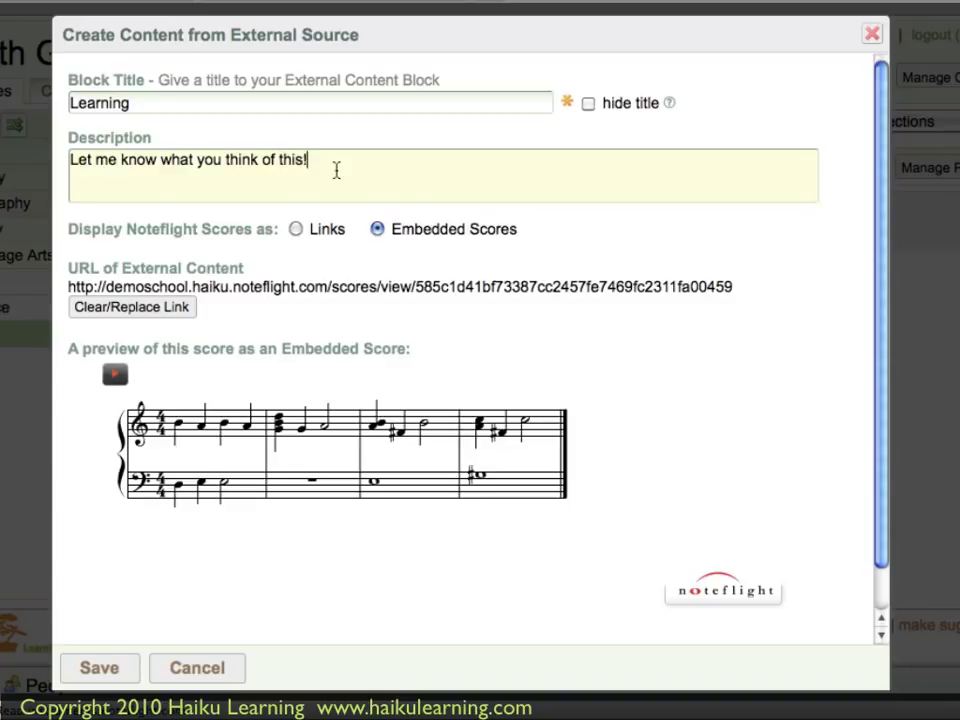
scroll(336, 170, down, 2)
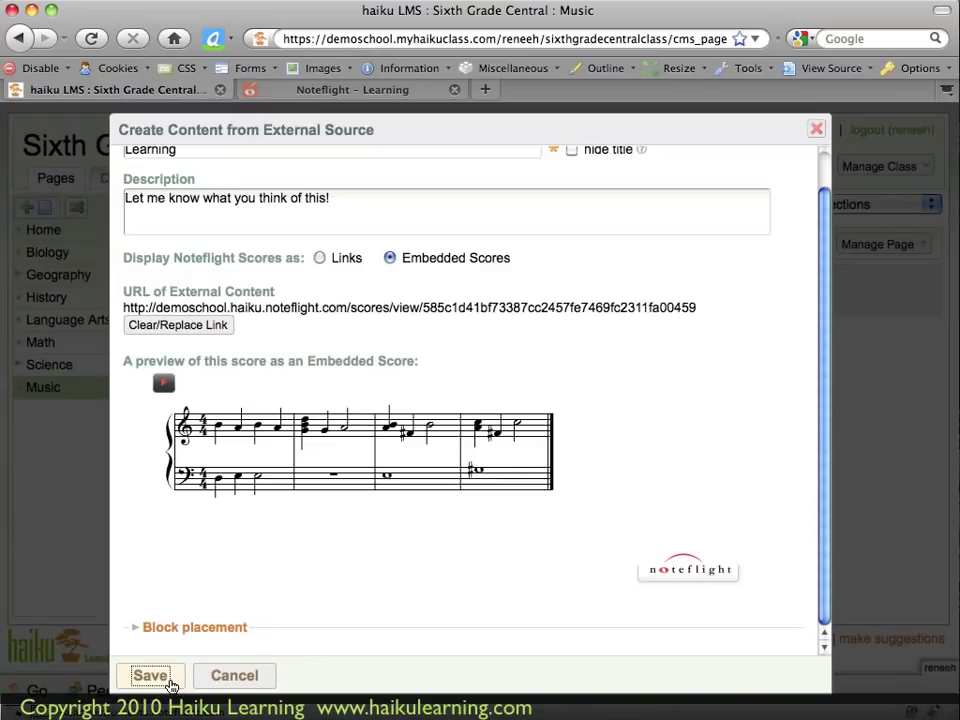
click(122, 679)
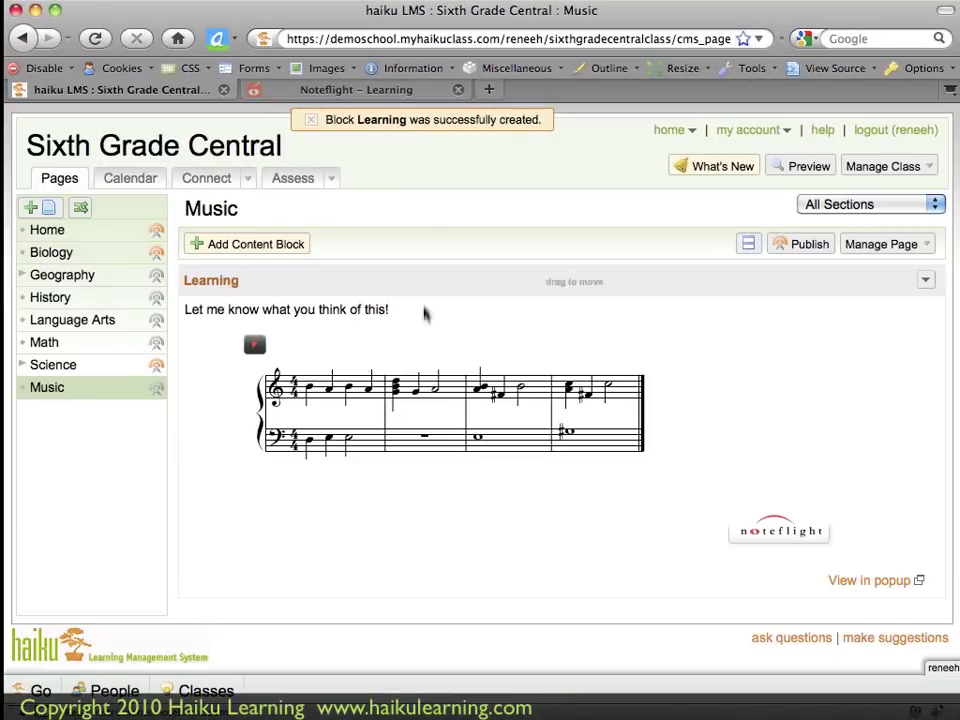
Step: Start and then stop playback of the embedded Learning score
mouse_move(435, 345)
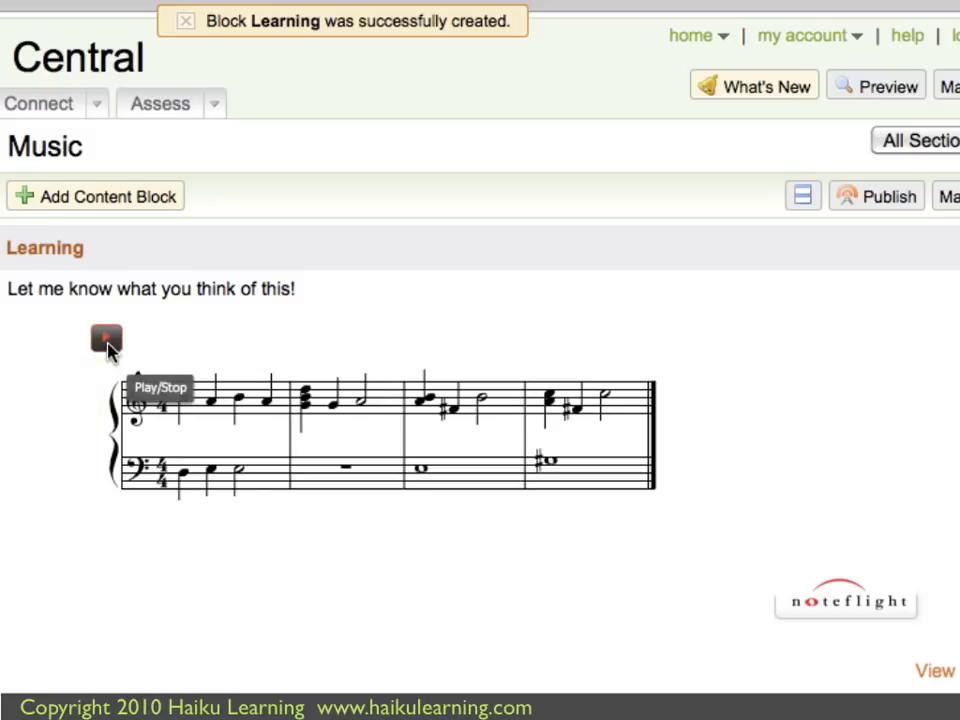
click(106, 339)
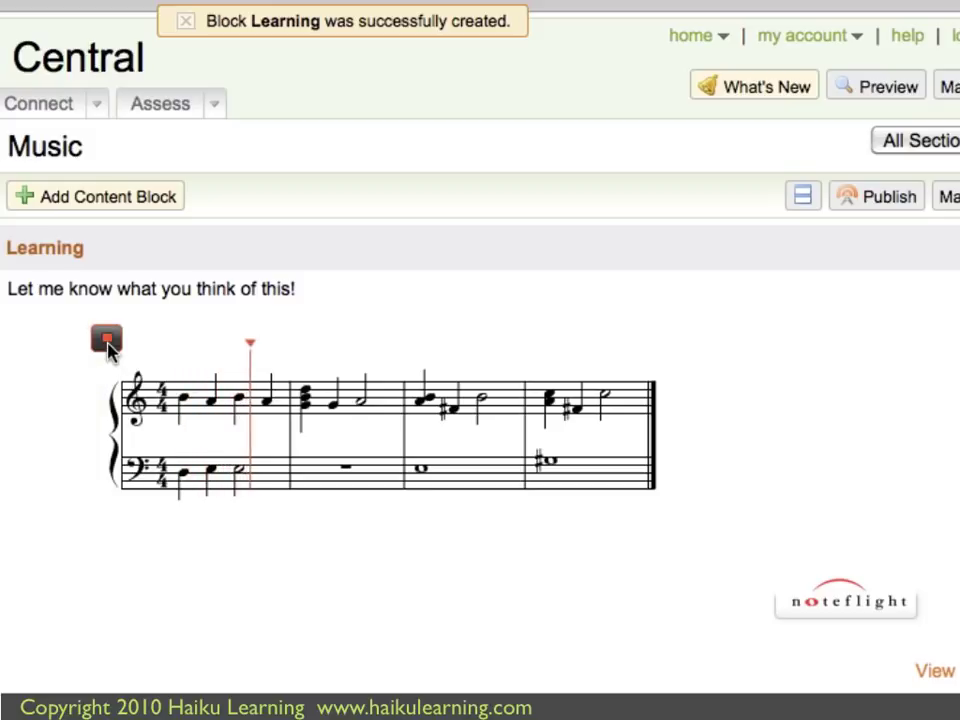
click(106, 339)
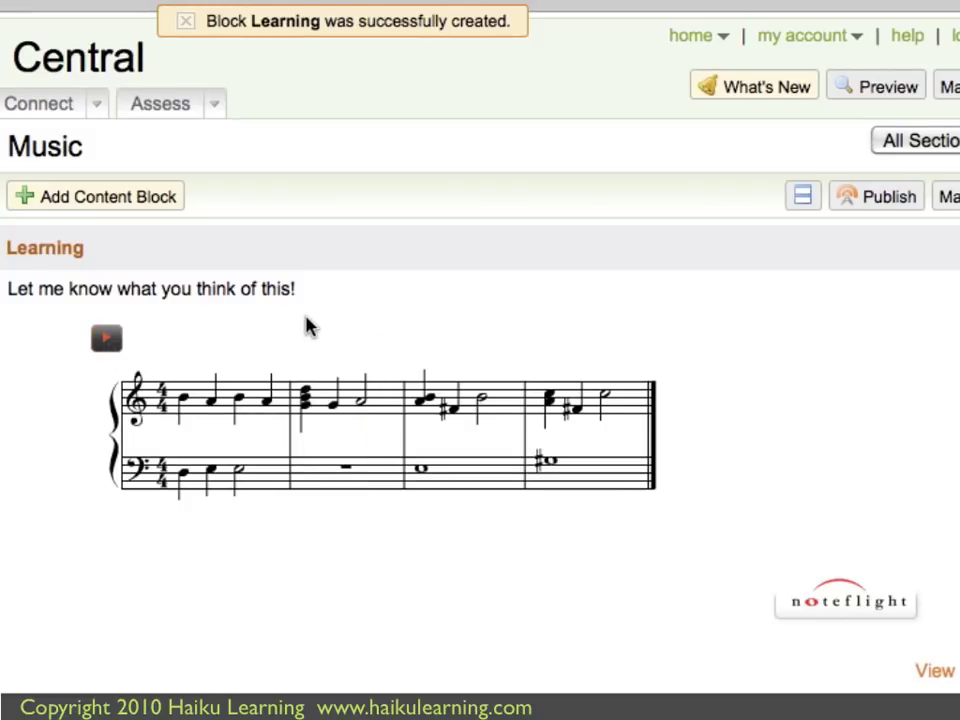
Step: Play the embedded score starting from measure 3
mouse_move(311, 357)
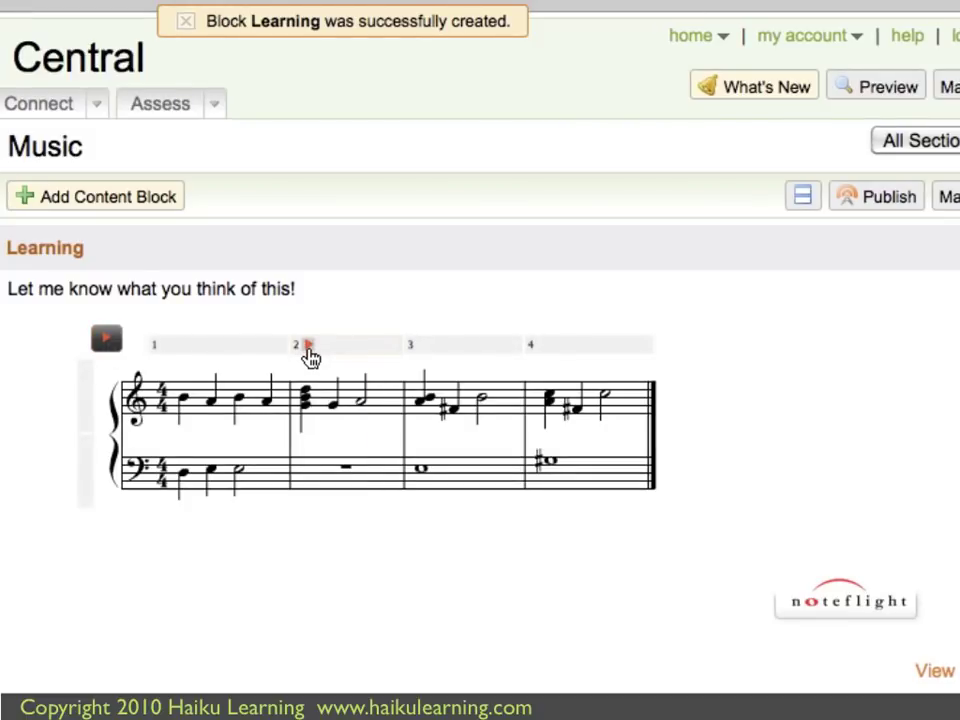
click(422, 356)
key(space)
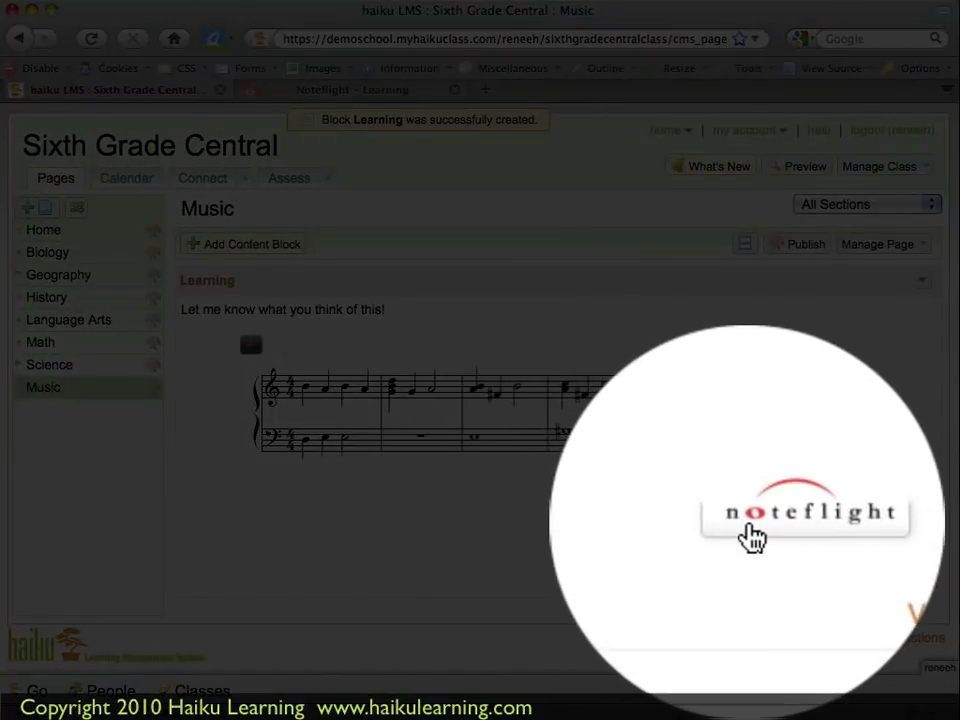
click(752, 538)
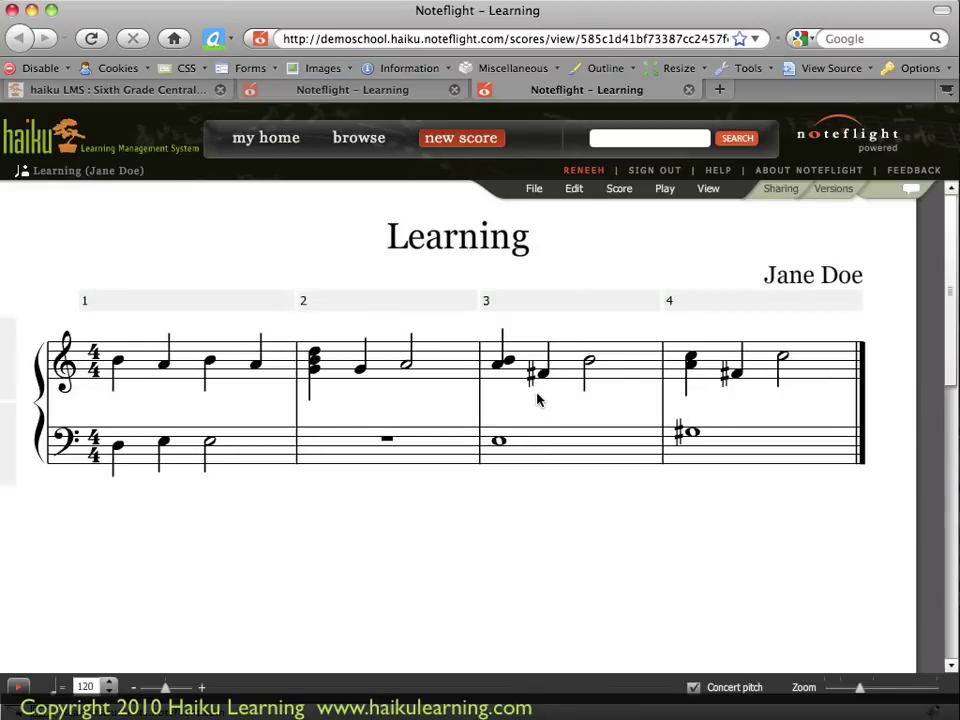
click(689, 90)
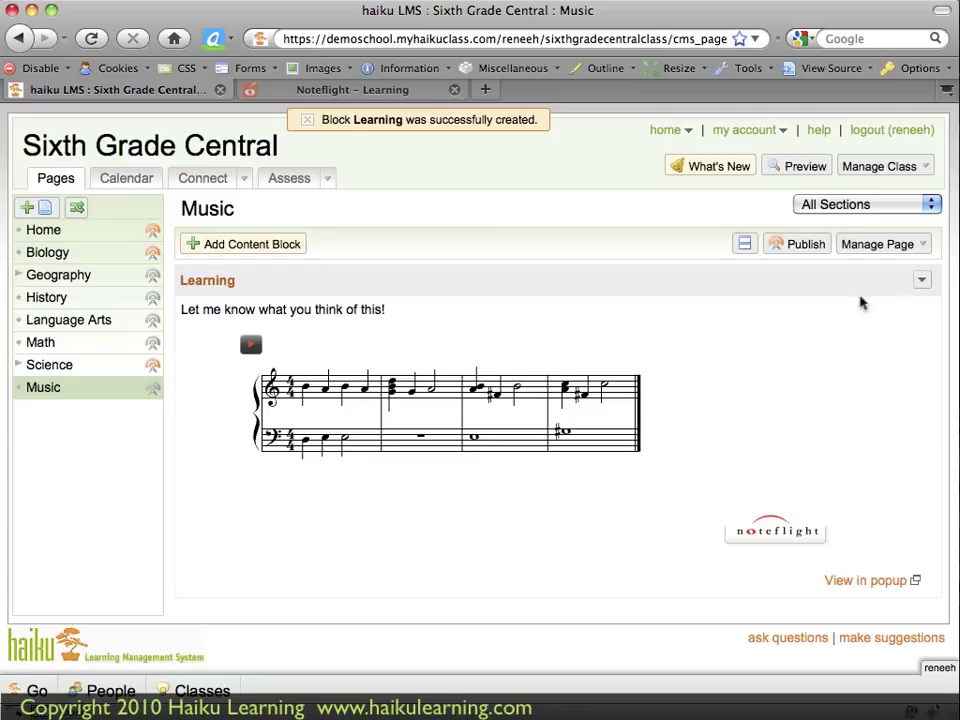
Step: Delete the Learning block from the Music page, confirming the deletion
click(921, 282)
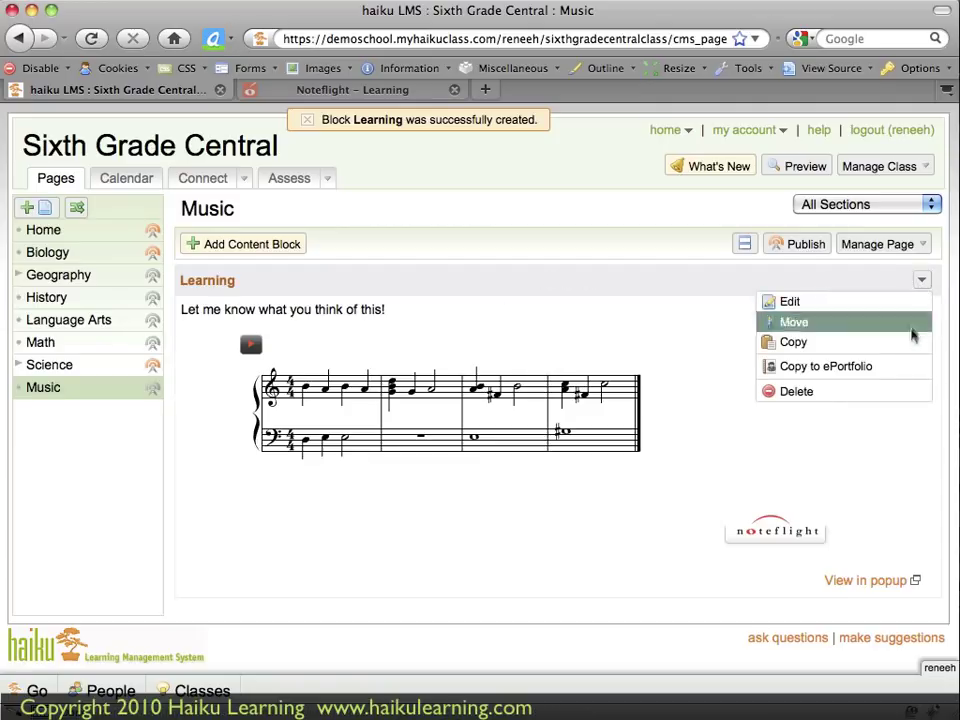
click(899, 393)
click(597, 268)
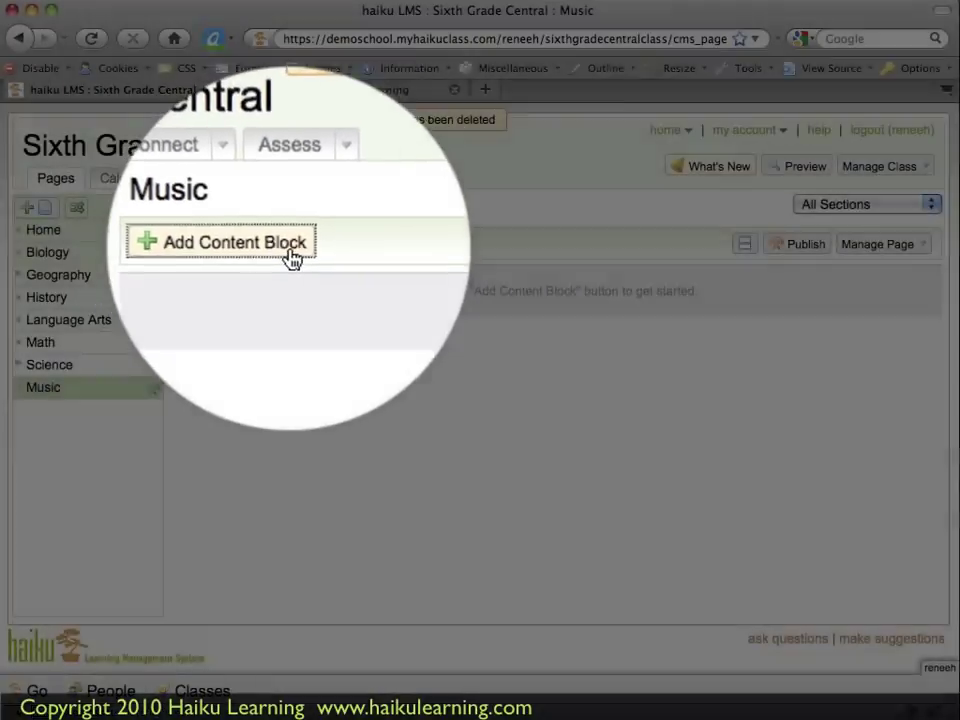
Step: Add a new Noteflight block with the pasted Learning score URL, displayed as Links
click(289, 250)
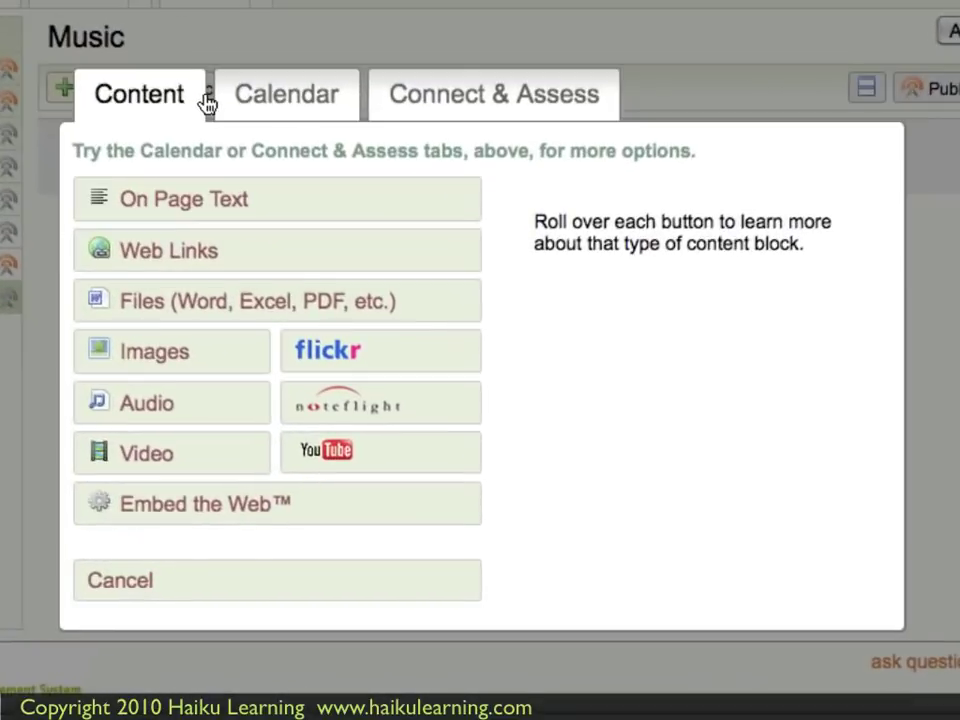
mouse_move(418, 472)
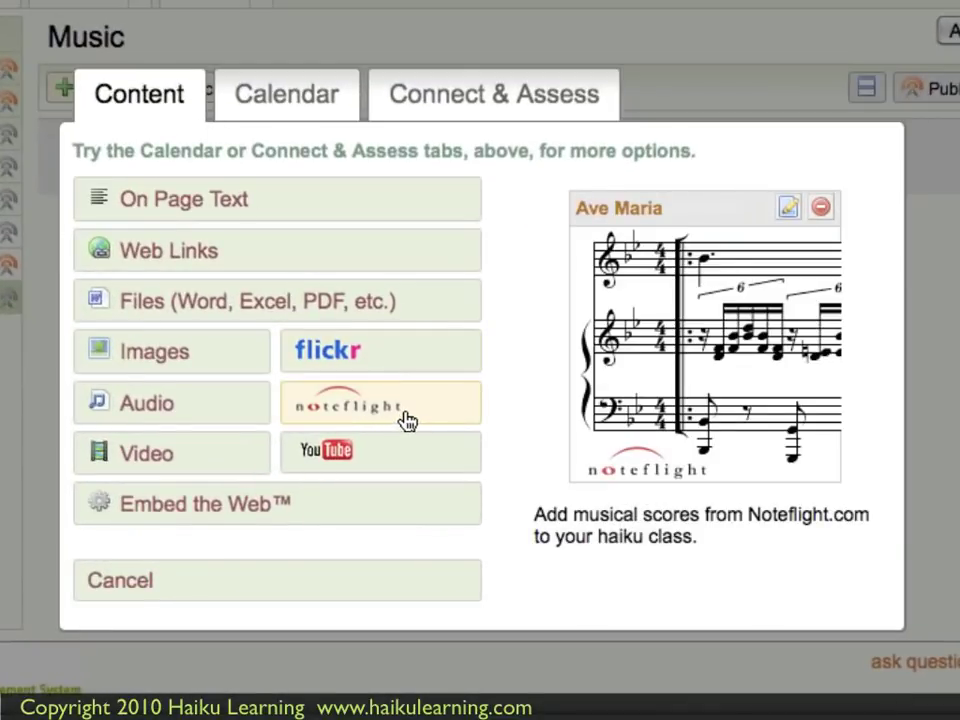
click(395, 418)
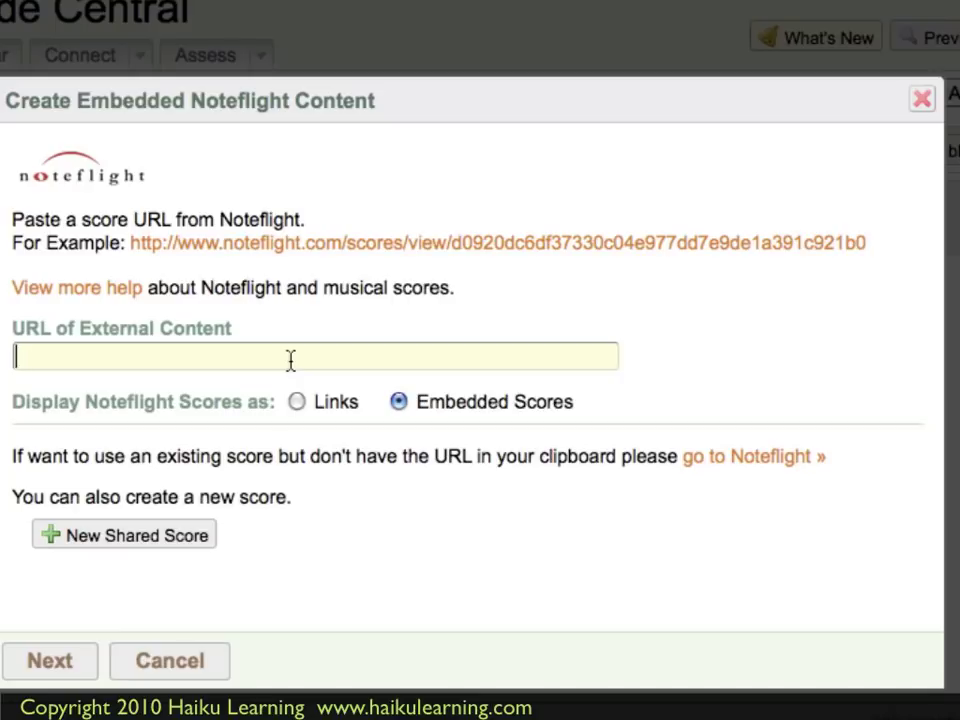
right_click(290, 360)
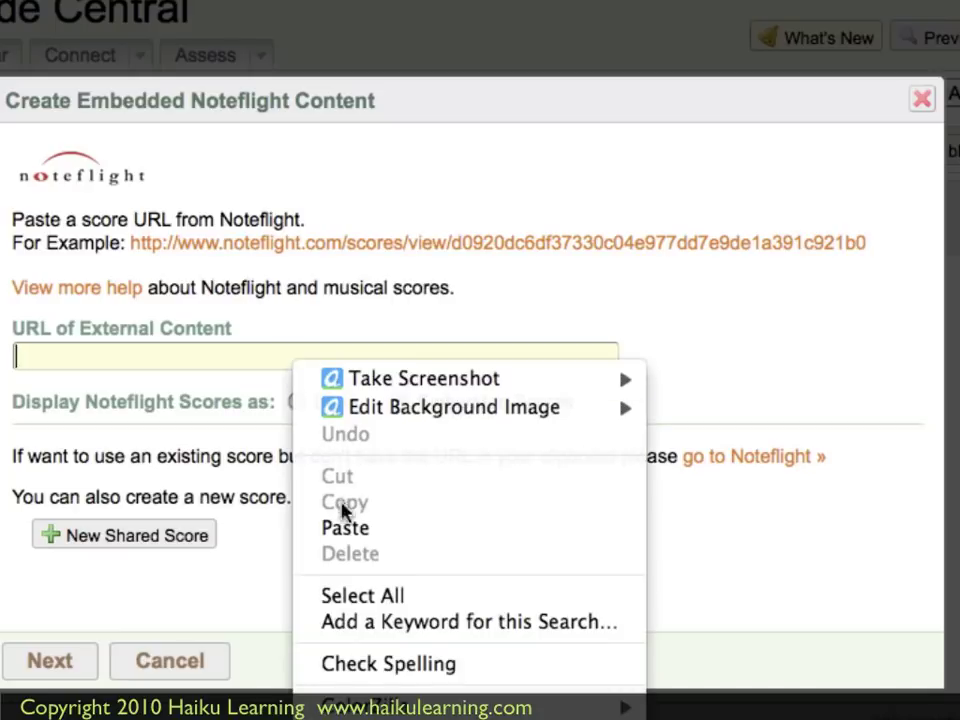
click(358, 530)
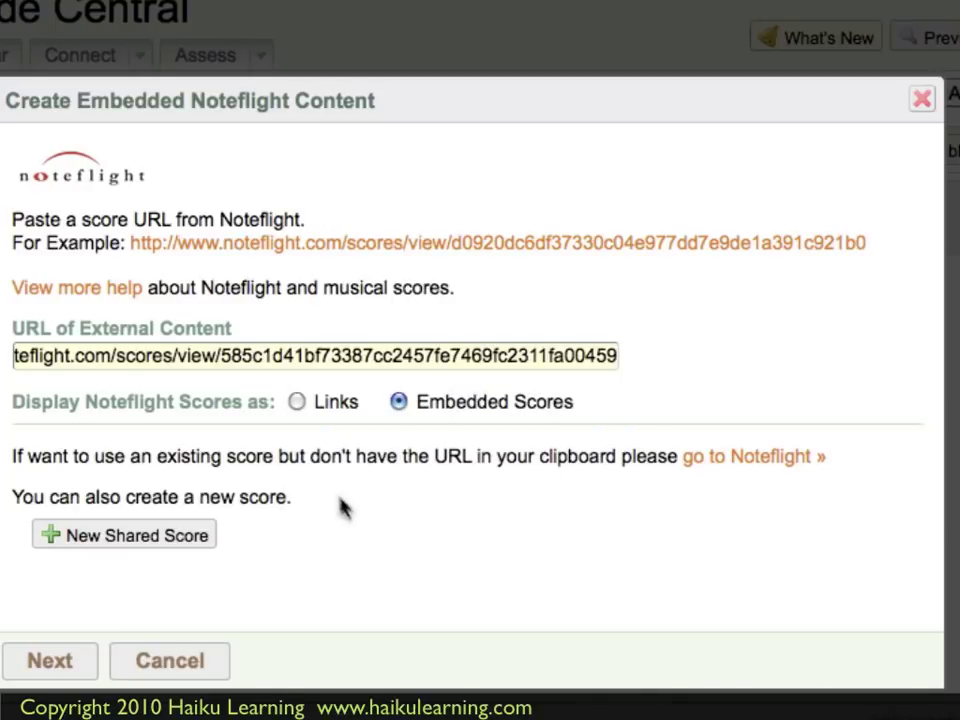
click(297, 404)
click(84, 664)
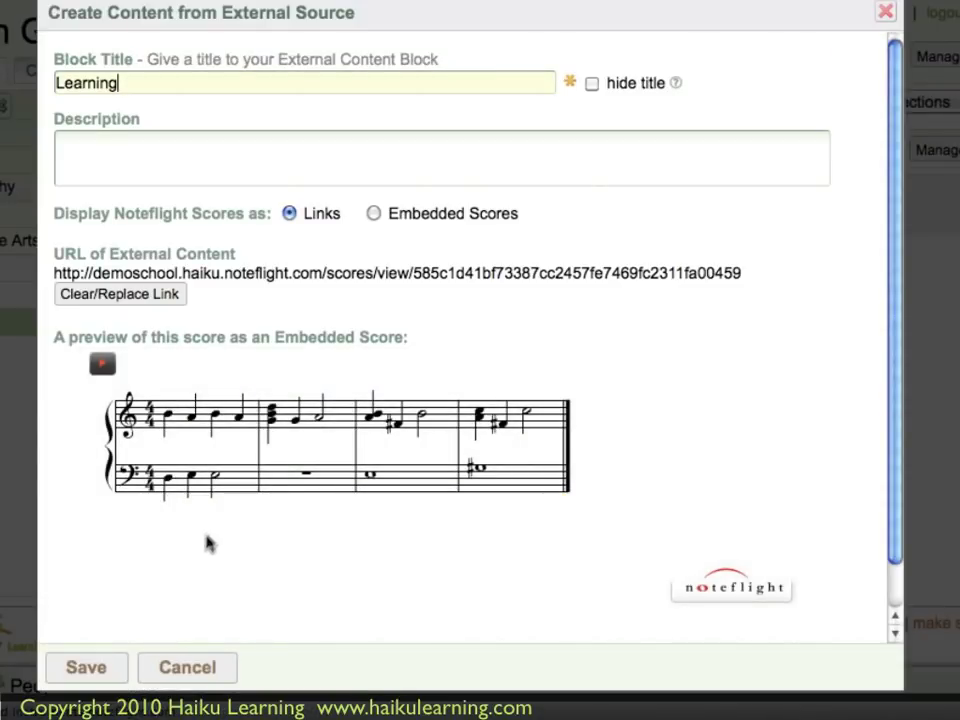
Step: Enter the description 'A link to my Noteflight score.' for the Learning block and save it
click(352, 158)
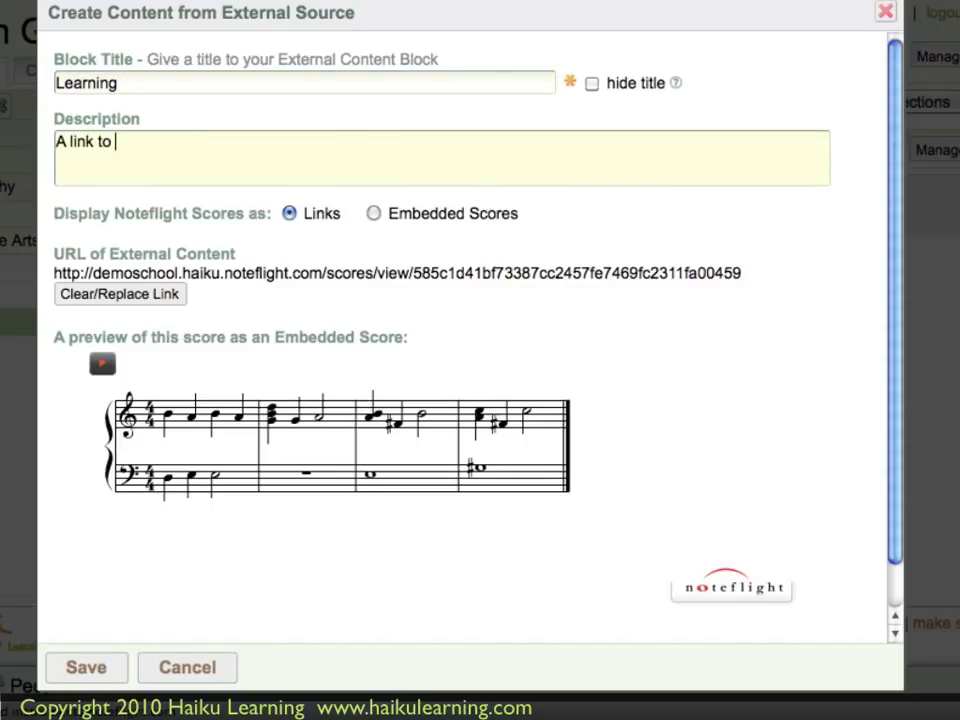
text(A link to my Notefl)
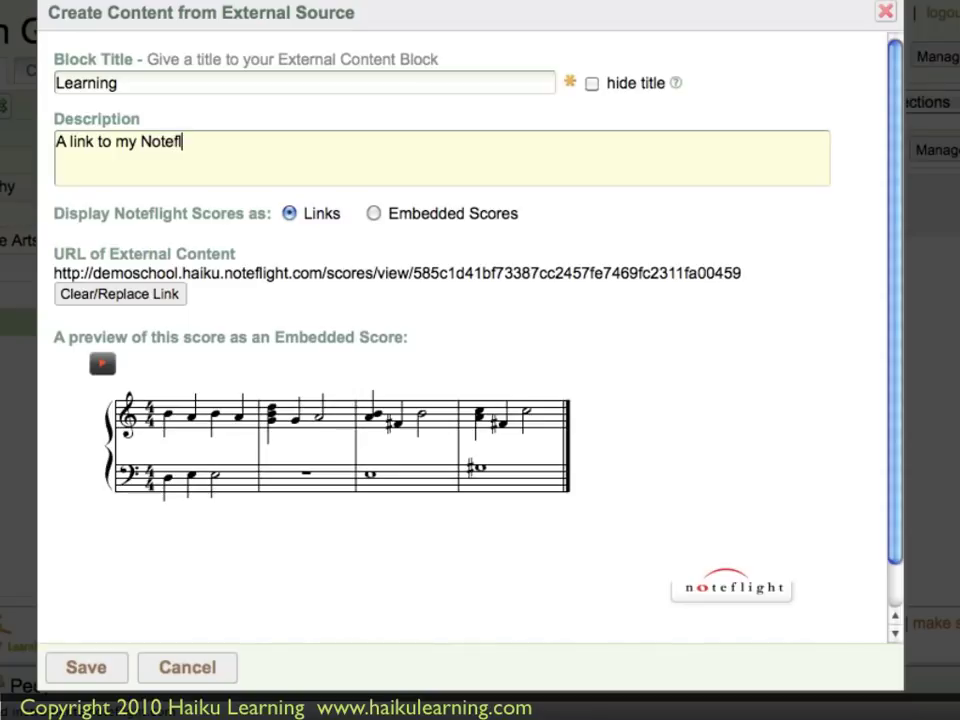
text(ight score.)
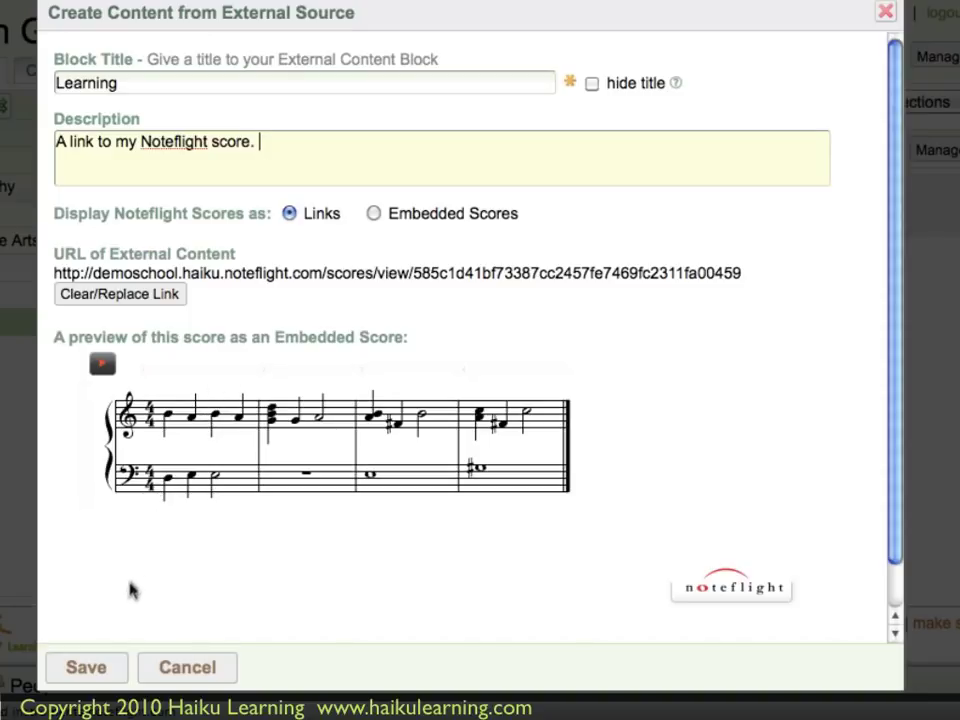
click(119, 671)
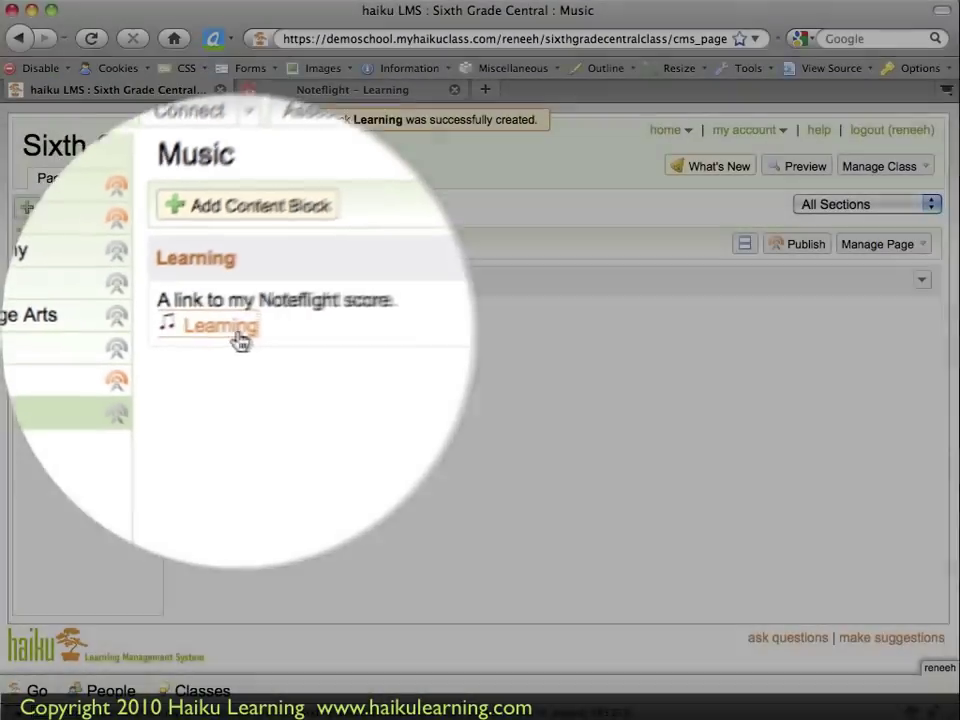
click(237, 337)
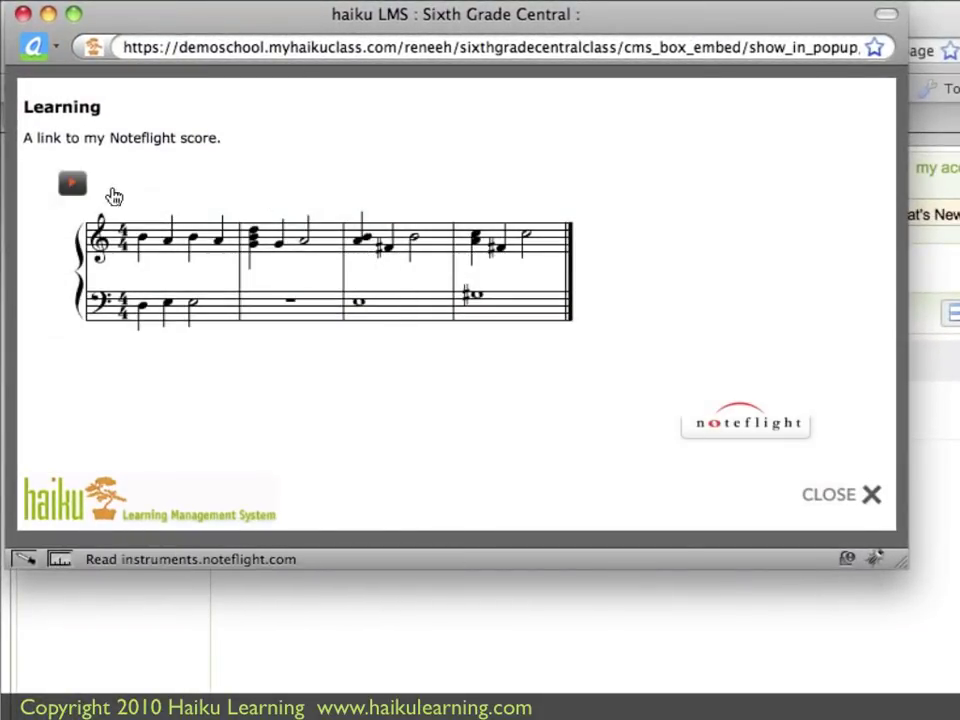
click(72, 186)
click(74, 186)
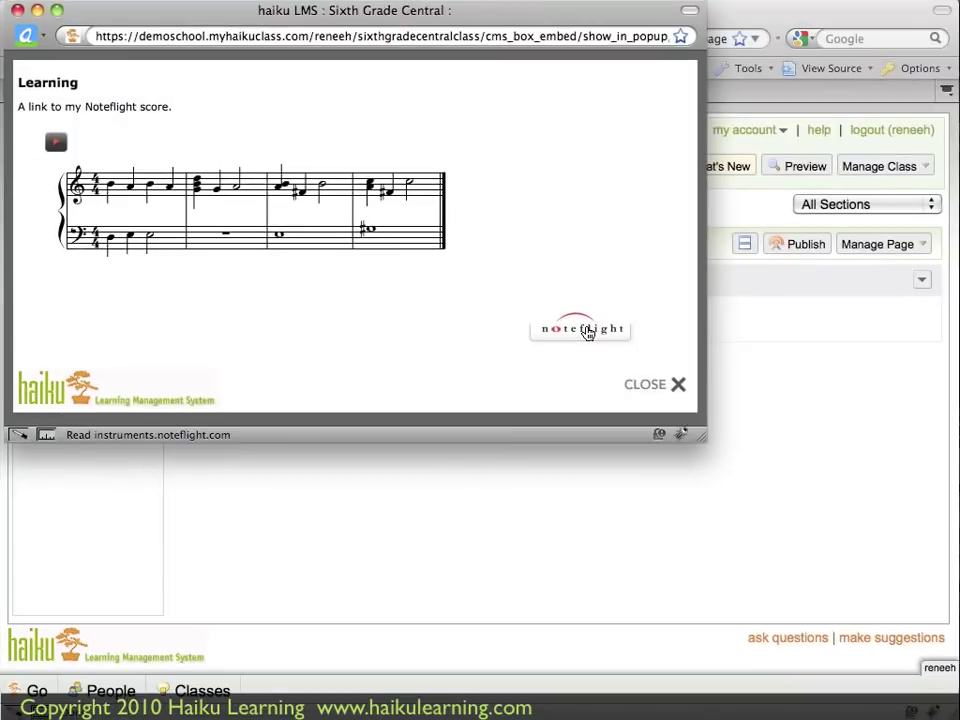
click(643, 363)
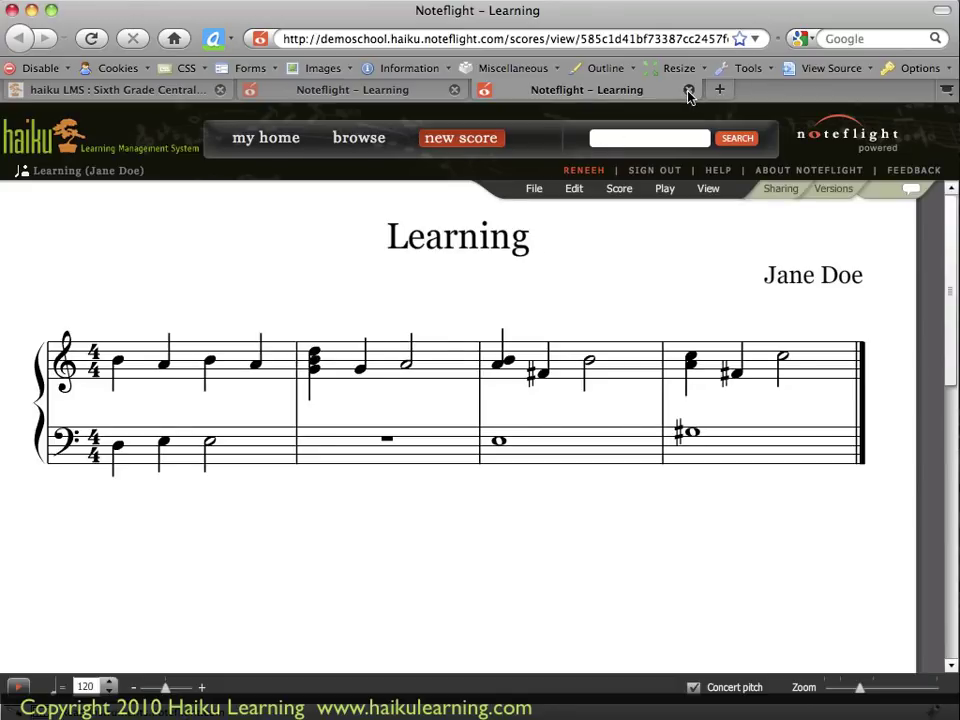
click(689, 90)
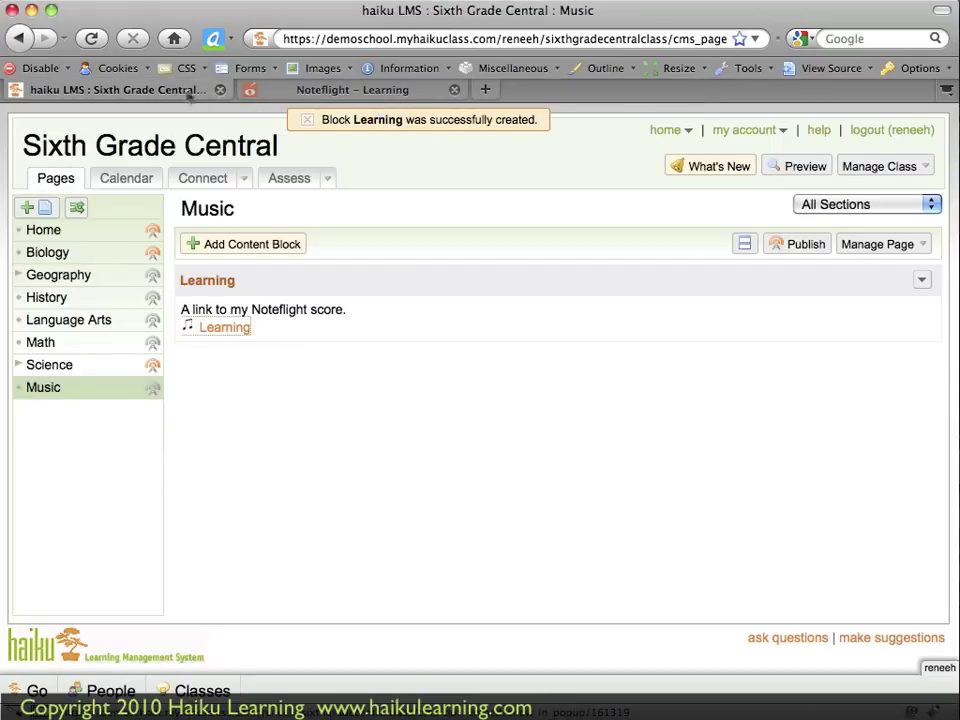
Step: Change the Music page's status from Unpublished to published immediately with Publish now
click(361, 358)
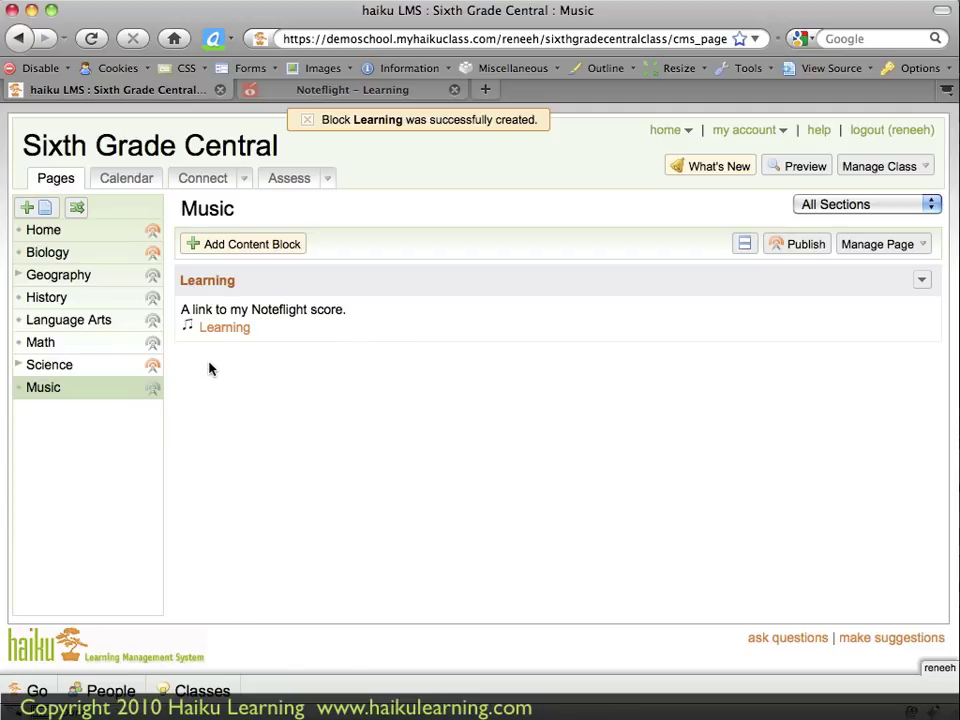
mouse_move(157, 389)
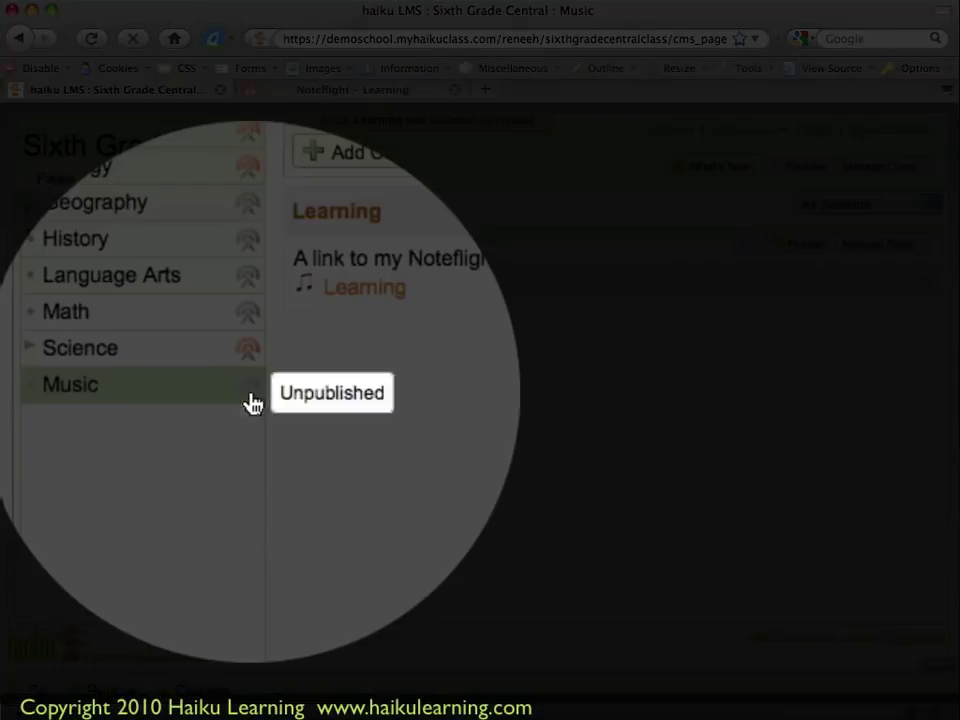
click(153, 390)
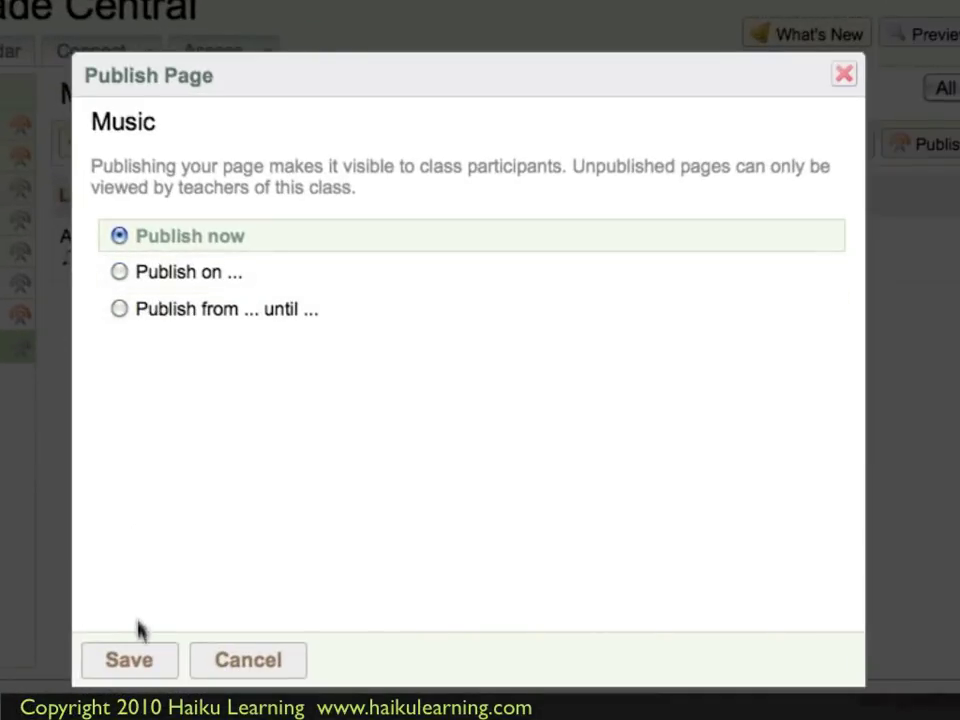
click(143, 668)
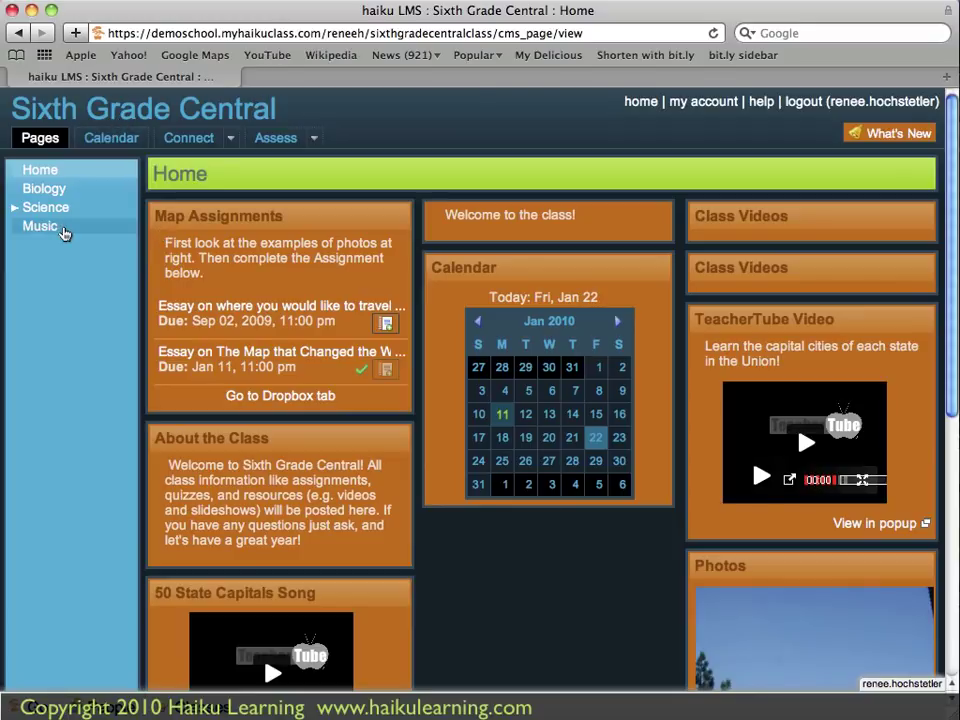
Step: From Music, preview the Learning score popup, play it briefly, then open it on Noteflight
click(65, 233)
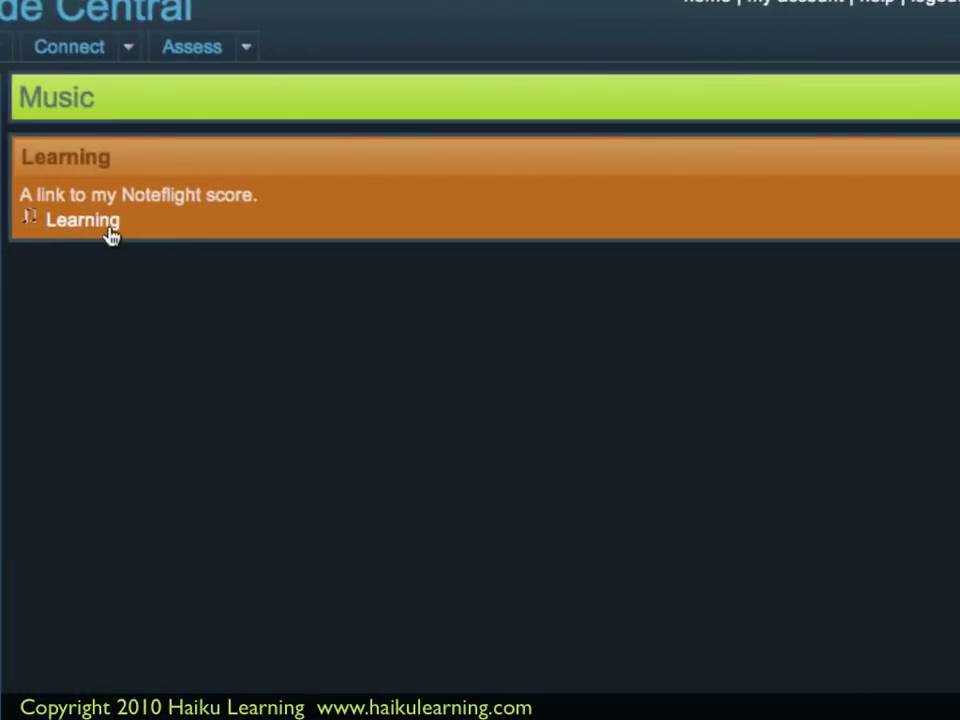
click(111, 233)
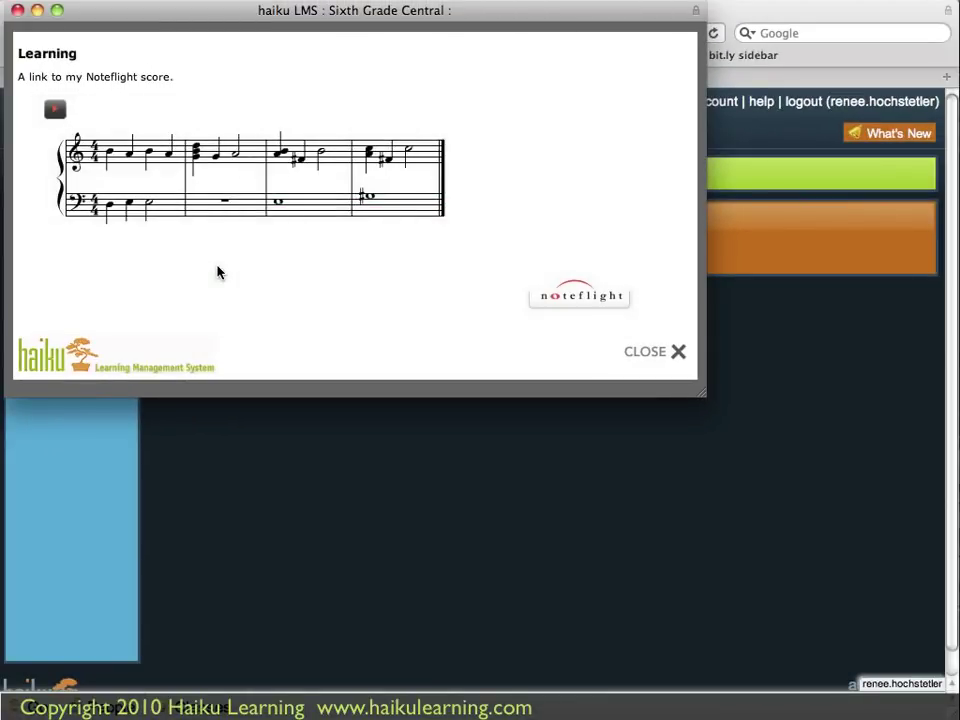
click(54, 111)
click(54, 111)
click(592, 307)
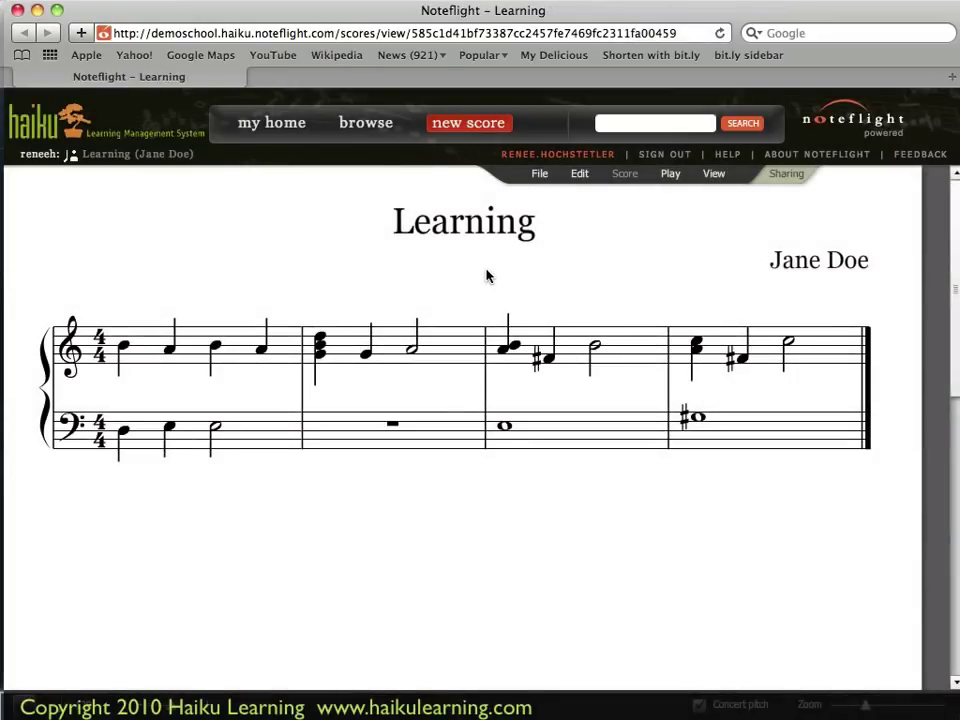
mouse_move(354, 315)
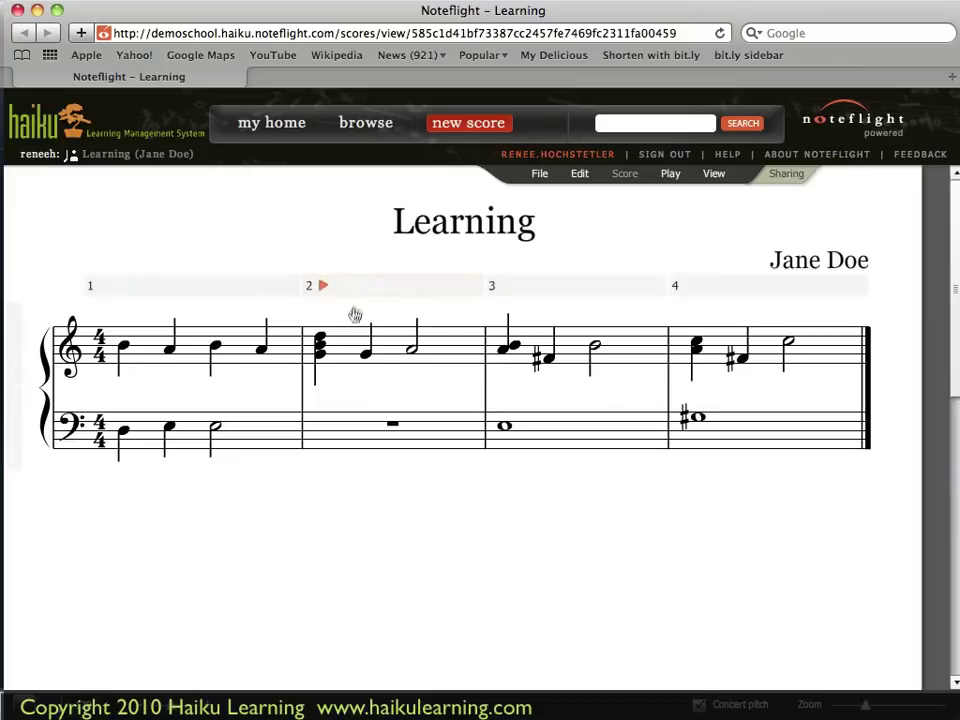